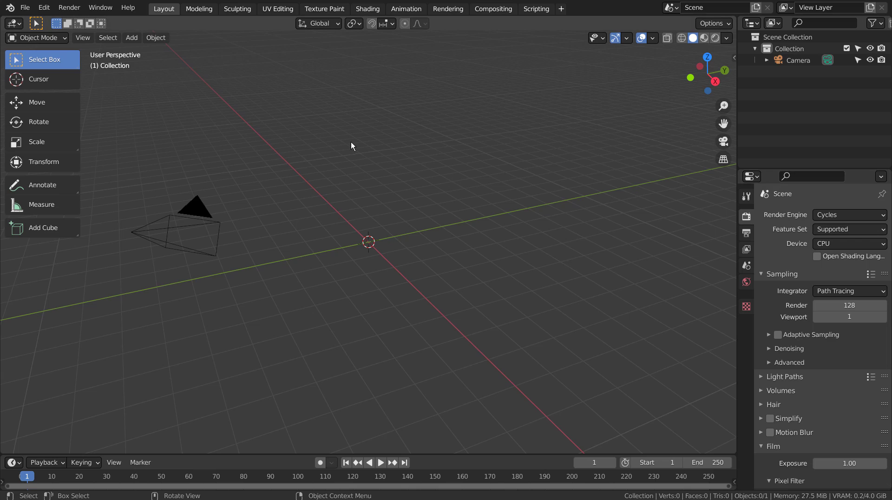
Step: Add a Teapot+ mesh from the extra mesh objects to the empty scene
{"action": "left_click", "coordinate": [351, 141]}
{"action": "key", "text": "shift+a"}
{"action": "mouse_move", "coordinate": [356, 132]}
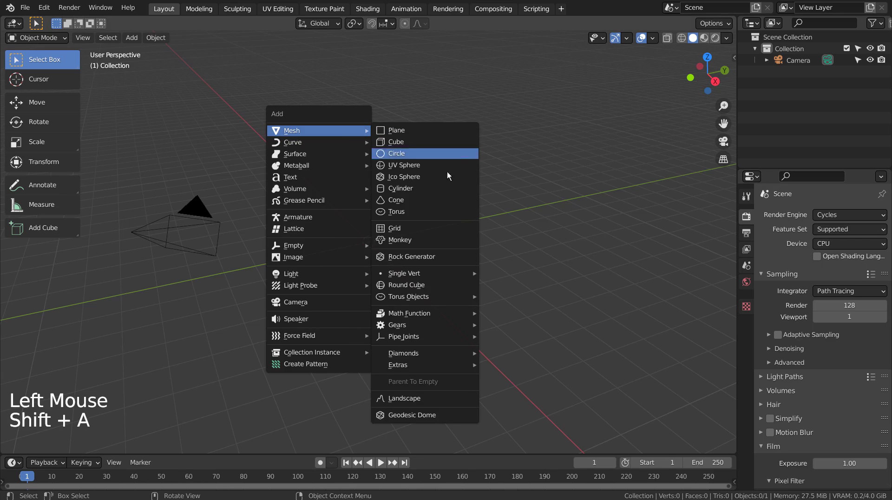
{"action": "mouse_move", "coordinate": [448, 366]}
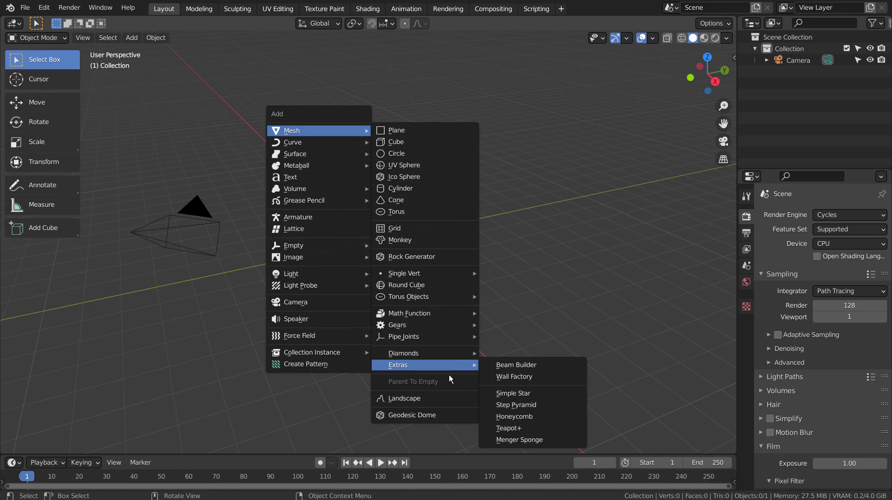
{"action": "left_click", "coordinate": [563, 427]}
{"action": "middle_click_drag", "start_coordinate": [437, 224], "coordinate": [486, 242]}
{"action": "scroll", "coordinate": [486, 239], "scroll_direction": "up", "scroll_amount": 2}
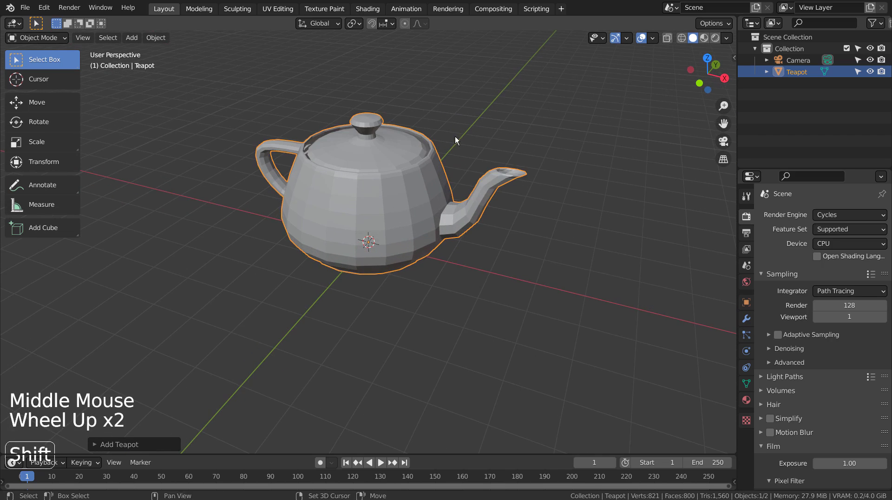
Step: Wrap the teapot with a SpiroFit curve from the Knots curve types
{"action": "middle_click_drag", "start_coordinate": [456, 137], "coordinate": [447, 189], "text": "shift"}
{"action": "key", "text": "shift+a"}
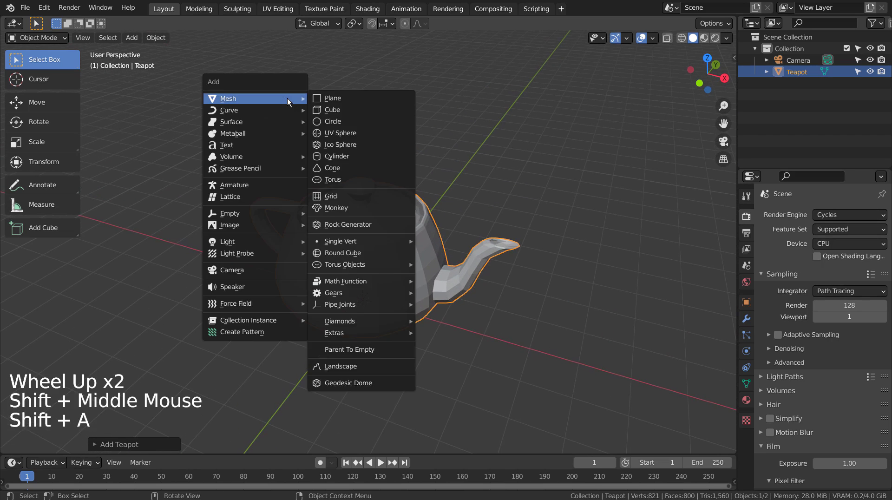
{"action": "mouse_move", "coordinate": [276, 115]}
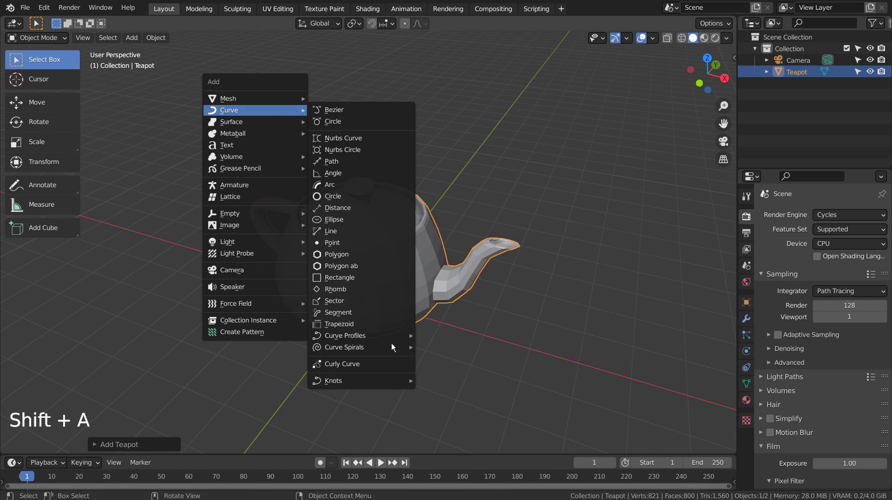
{"action": "mouse_move", "coordinate": [390, 380]}
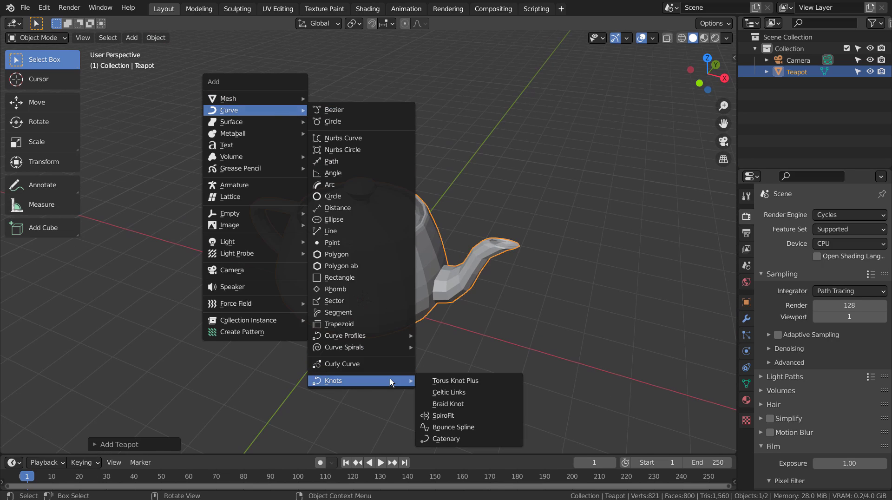
{"action": "left_click", "coordinate": [494, 413]}
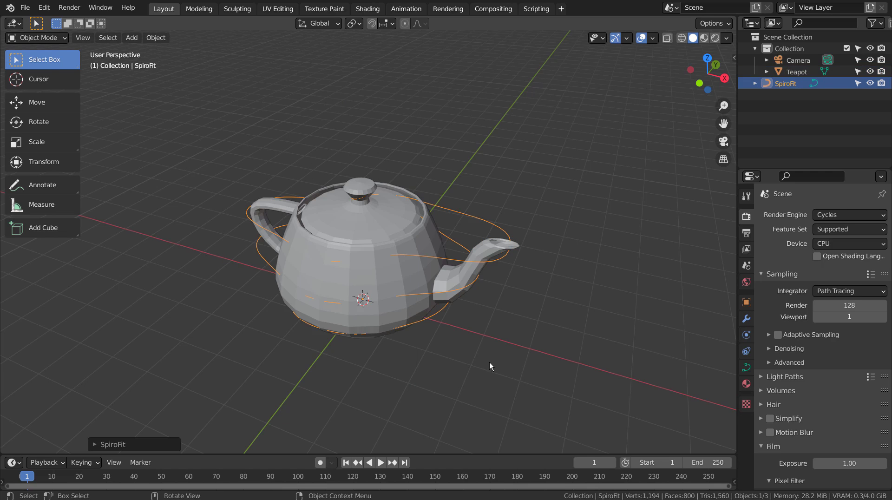
Step: Hide the teapot to expose the spiral curve, and delete that SpiroFit curve
{"action": "left_click", "coordinate": [417, 228]}
{"action": "key", "text": "h"}
{"action": "left_click", "coordinate": [478, 265]}
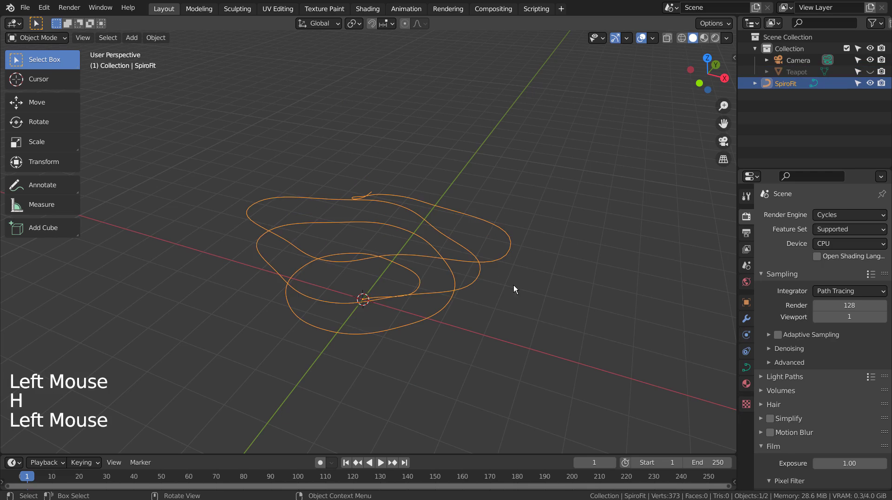
{"action": "middle_click_drag", "start_coordinate": [528, 296], "coordinate": [461, 277]}
{"action": "key", "text": "x"}
Step: Add a UV sphere and smooth it with a level 3 Subdivision Surface modifier
{"action": "key", "text": "shift+a"}
{"action": "mouse_move", "coordinate": [374, 184]}
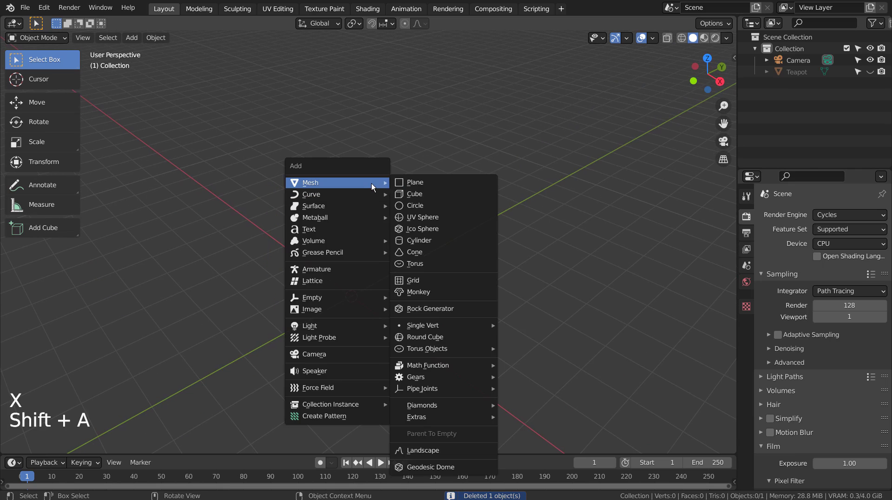
{"action": "left_click", "coordinate": [456, 216]}
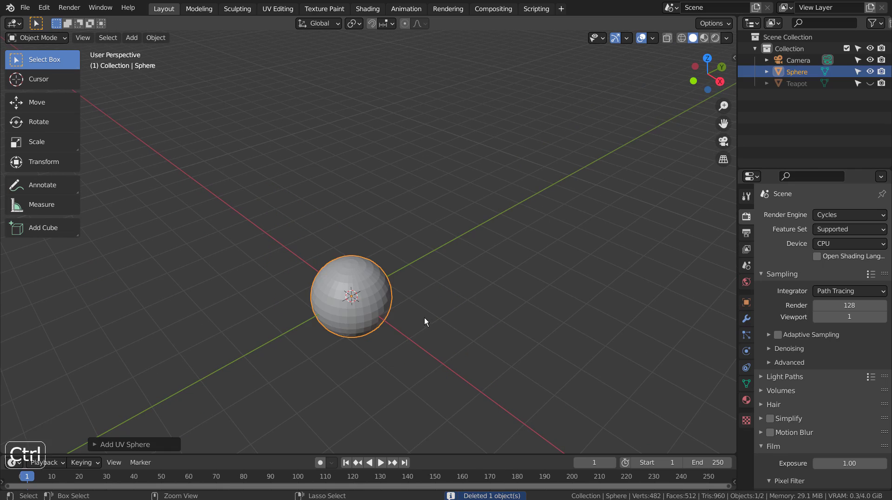
{"action": "key", "text": "ctrl+3"}
{"action": "middle_click_drag", "start_coordinate": [425, 317], "coordinate": [409, 297]}
Step: Wrap the sphere with a SpiroFit curve from the Knots curve types
{"action": "key", "text": "shift+a"}
{"action": "mouse_move", "coordinate": [399, 139]}
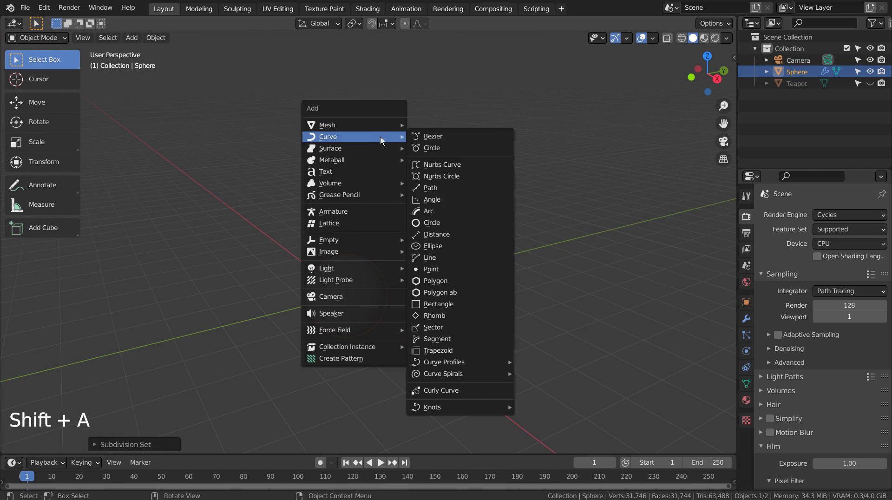
{"action": "mouse_move", "coordinate": [481, 407]}
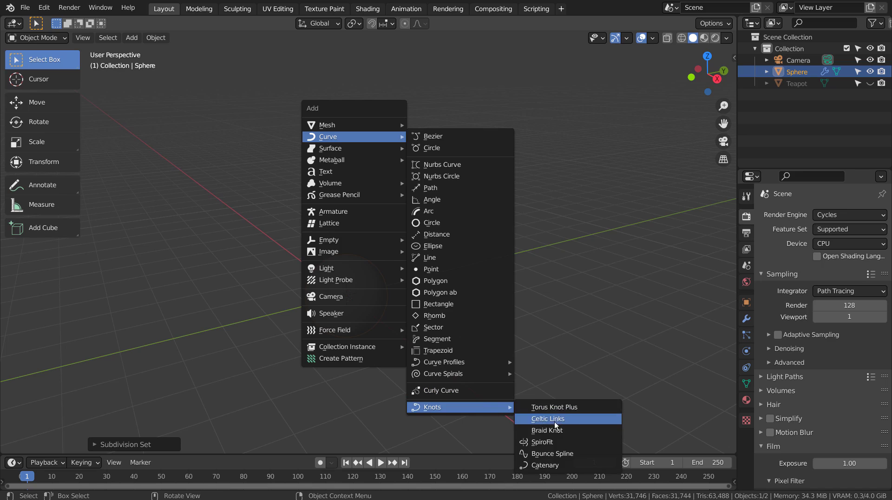
{"action": "left_click", "coordinate": [558, 440]}
{"action": "middle_click_drag", "start_coordinate": [475, 283], "coordinate": [397, 261]}
Step: Delete the sphere and keep its spiral curve
{"action": "left_click", "coordinate": [356, 255]}
{"action": "key", "text": "x"}
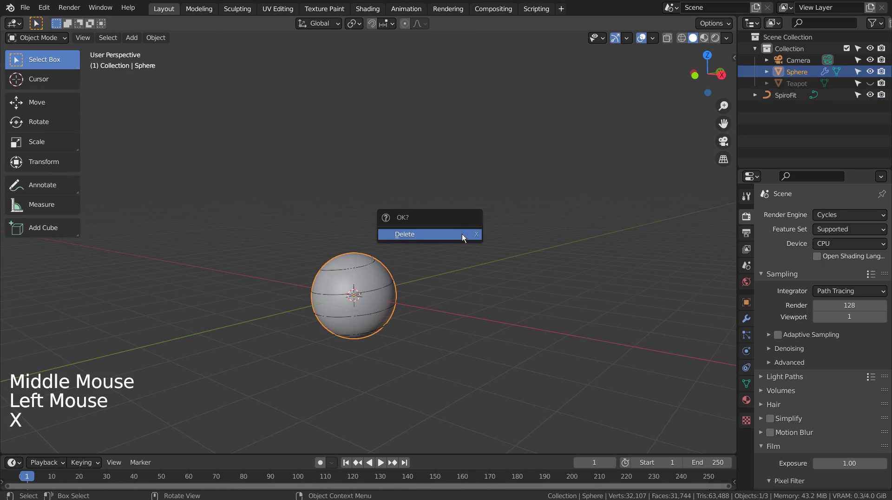
{"action": "left_click", "coordinate": [462, 234]}
Step: Unhide the teapot and delete it from the scene
{"action": "left_click", "coordinate": [870, 71]}
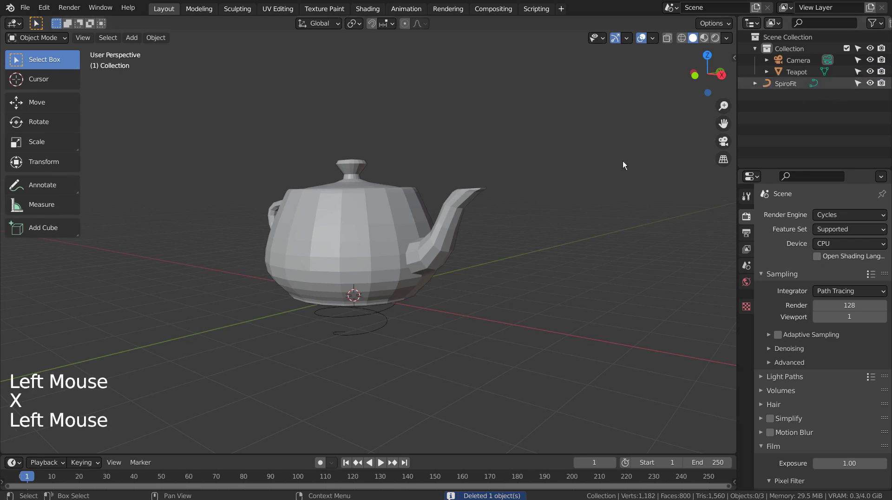
{"action": "key", "text": "x"}
{"action": "left_click", "coordinate": [398, 244]}
{"action": "key", "text": "x"}
{"action": "left_click", "coordinate": [428, 246]}
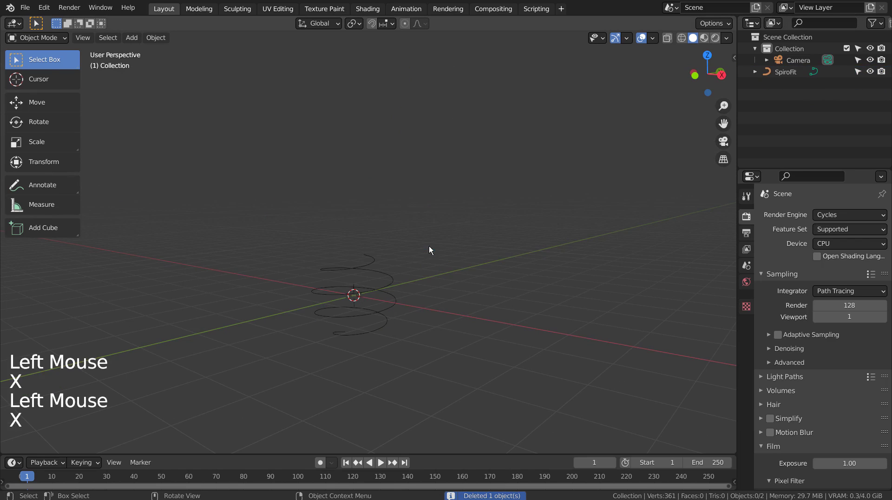
Step: Delete the remaining SpiroFit curve so that only the camera is left in the scene
{"action": "left_click", "coordinate": [391, 304]}
{"action": "middle_click_drag", "start_coordinate": [515, 319], "coordinate": [492, 402]}
{"action": "scroll", "coordinate": [449, 320], "scroll_direction": "up", "scroll_amount": 4}
{"action": "middle_click_drag", "start_coordinate": [448, 319], "coordinate": [496, 297], "text": "shift"}
{"action": "key", "text": "x"}
{"action": "left_click", "coordinate": [384, 239]}
Step: Add a plane mesh and subdivide it once into four faces in Edit Mode
{"action": "key", "text": "shift+a"}
{"action": "mouse_move", "coordinate": [383, 227]}
{"action": "left_click", "coordinate": [433, 231]}
{"action": "key", "text": "Tab"}
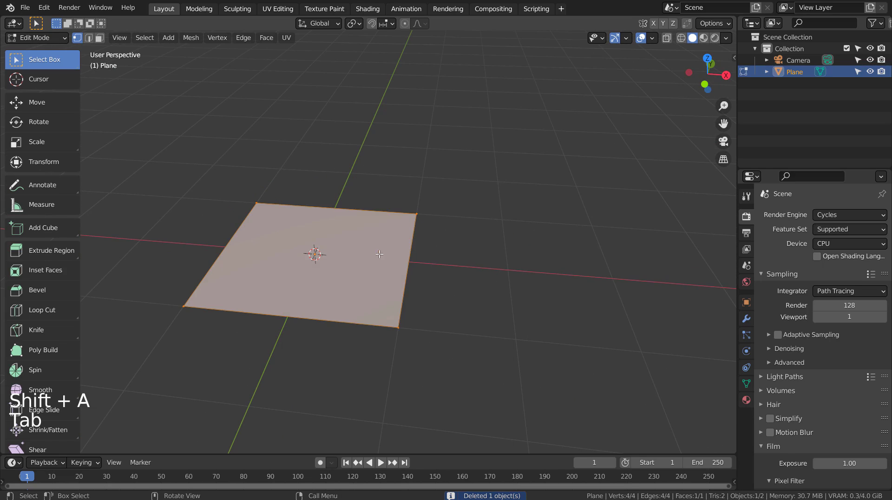
{"action": "right_click", "coordinate": [379, 253]}
{"action": "left_click", "coordinate": [379, 256]}
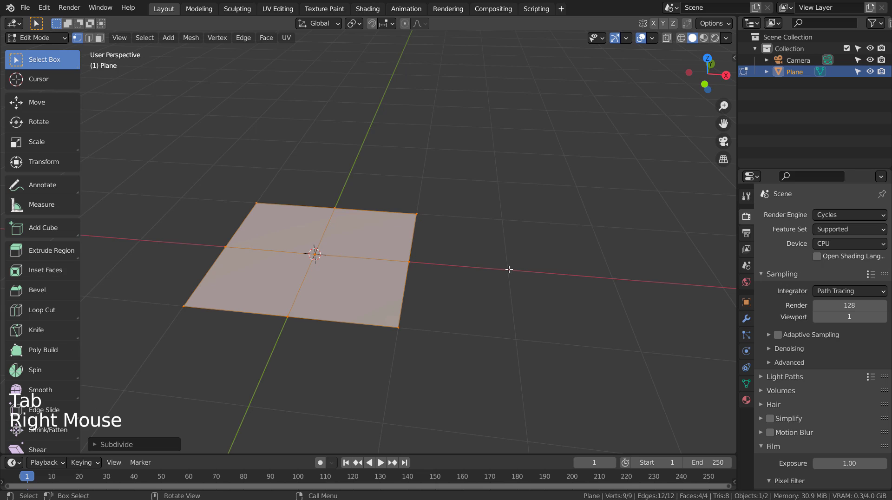
Step: Rotate the plane 90 degrees about the X axis in Object Mode so it stands upright
{"action": "key", "text": "Tab"}
{"action": "key", "text": "r"}
{"action": "key", "text": "x"}
{"action": "key", "text": "9"}
{"action": "key", "text": "0"}
{"action": "key", "text": "Return"}
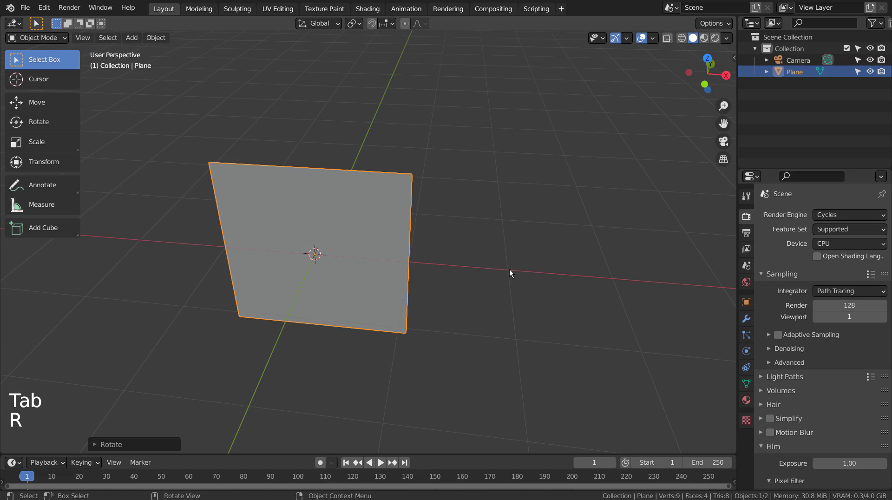
Step: Delete three of the plane's four faces, keeping only the upper quarter on the positive X side
{"action": "key", "text": "Tab"}
{"action": "middle_click_drag", "start_coordinate": [510, 272], "coordinate": [400, 291]}
{"action": "key", "text": "3"}
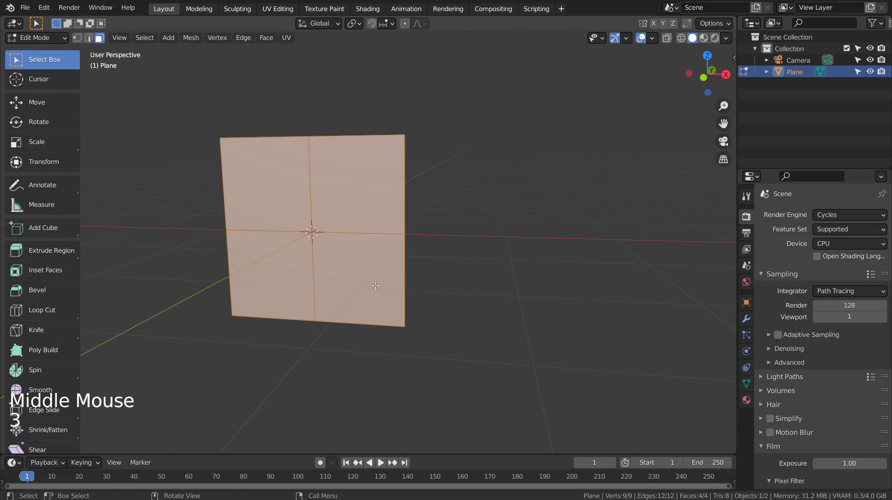
{"action": "left_click", "coordinate": [374, 285]}
{"action": "left_click", "coordinate": [274, 261], "text": "shift"}
{"action": "key", "text": "x"}
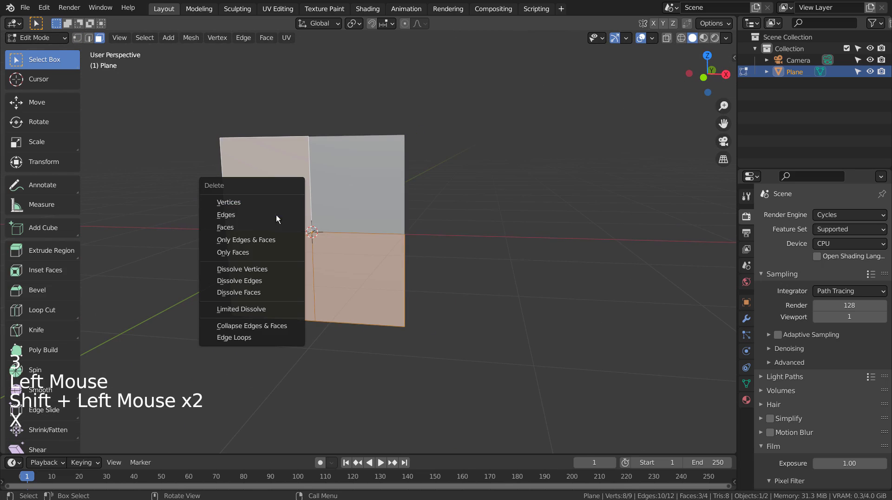
{"action": "left_click", "coordinate": [269, 227]}
{"action": "key", "text": "Tab"}
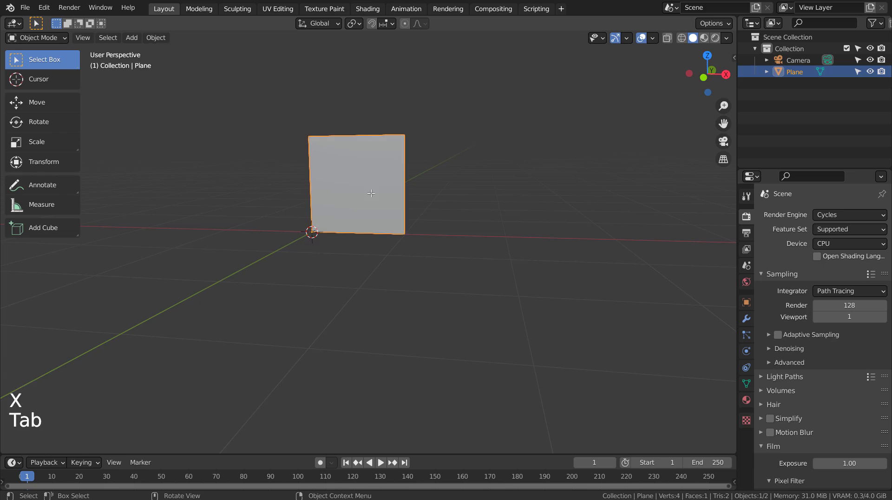
Step: Raise the top edge of the remaining face 1.1 m along the Z axis in front view
{"action": "key", "text": "Tab"}
{"action": "key", "text": "2"}
{"action": "left_click", "coordinate": [353, 134]}
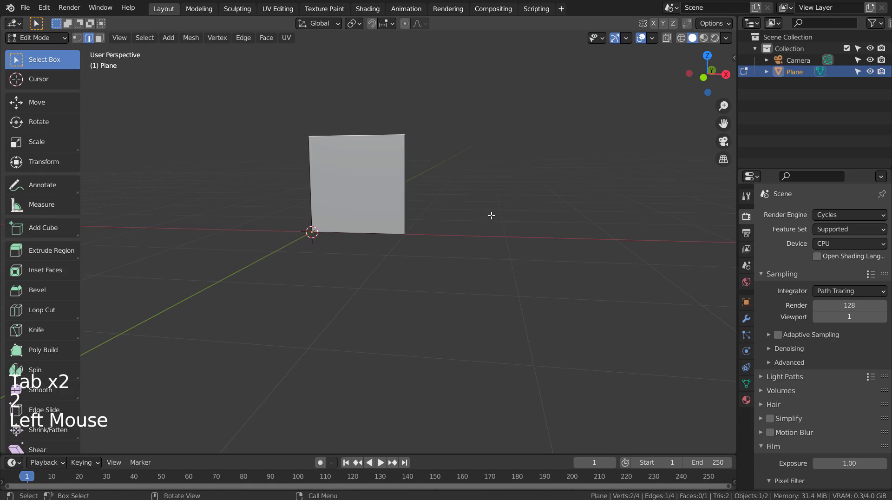
{"action": "key", "text": "KP_1"}
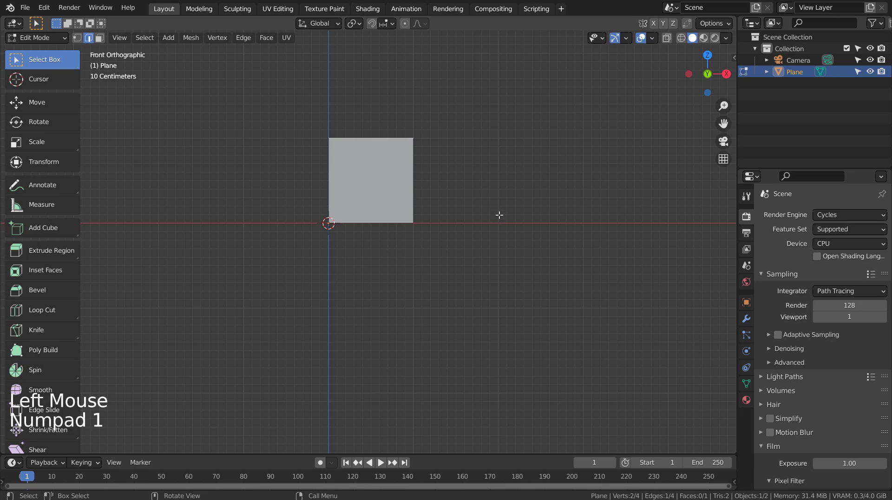
{"action": "key", "text": "g"}
{"action": "key", "text": "z"}
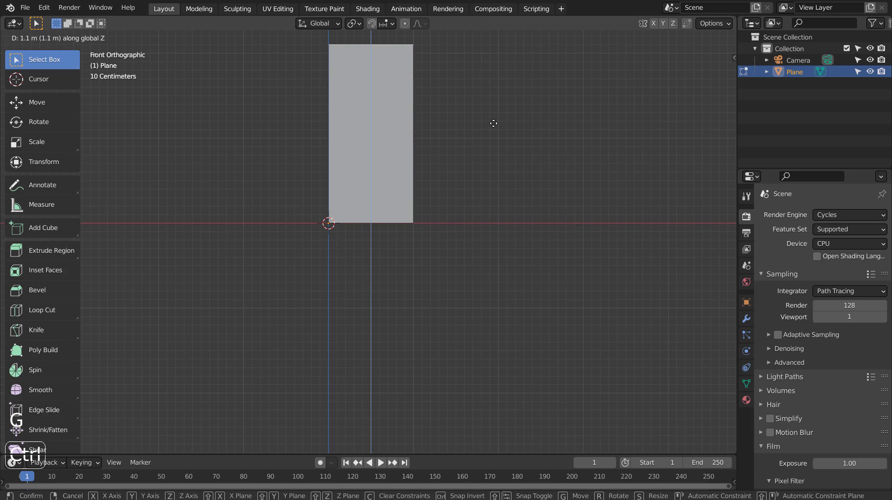
{"action": "left_click", "coordinate": [493, 123]}
{"action": "key", "text": "Tab"}
Step: Add a Screw modifier to the plane and set its Screw offset to 25 m
{"action": "middle_click_drag", "start_coordinate": [538, 199], "coordinate": [557, 204]}
{"action": "scroll", "coordinate": [475, 252], "scroll_direction": "down", "scroll_amount": 4}
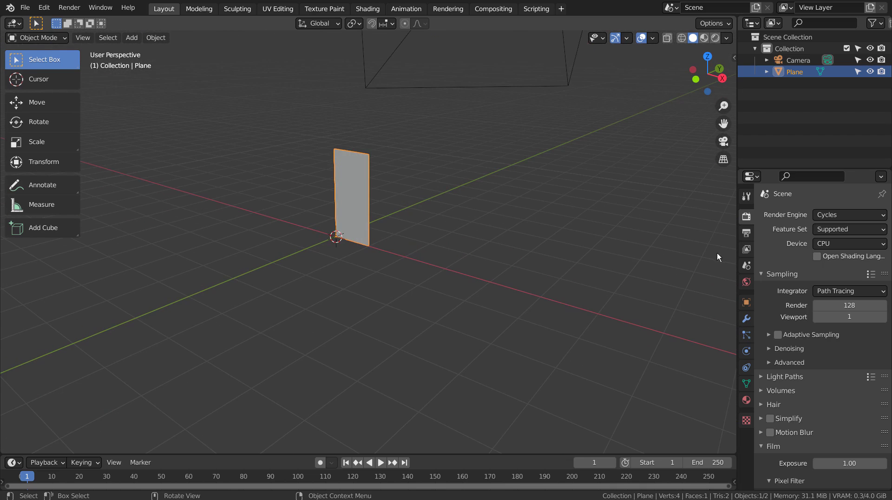
{"action": "left_click", "coordinate": [746, 318]}
{"action": "left_click", "coordinate": [823, 215]}
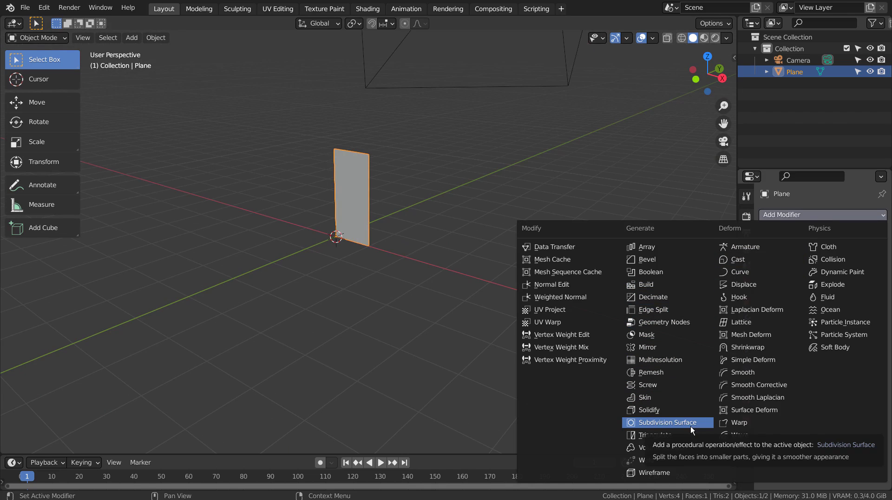
{"action": "left_click", "coordinate": [686, 384]}
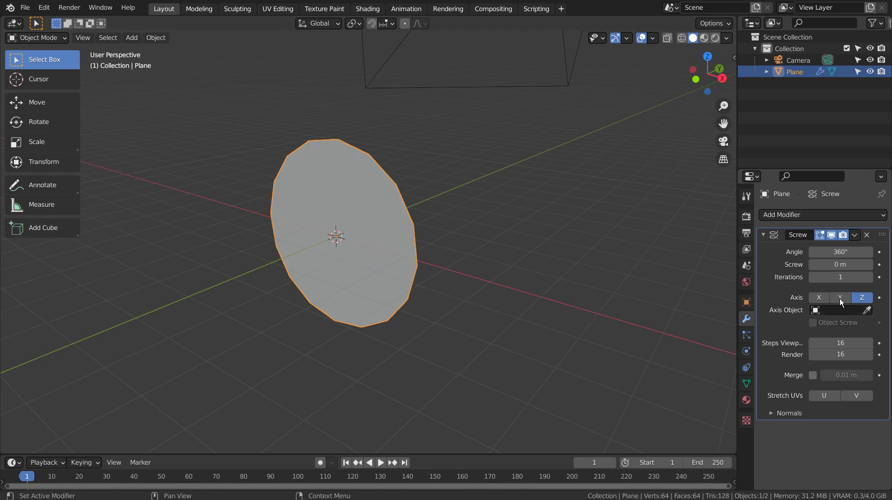
{"action": "left_click", "coordinate": [842, 264]}
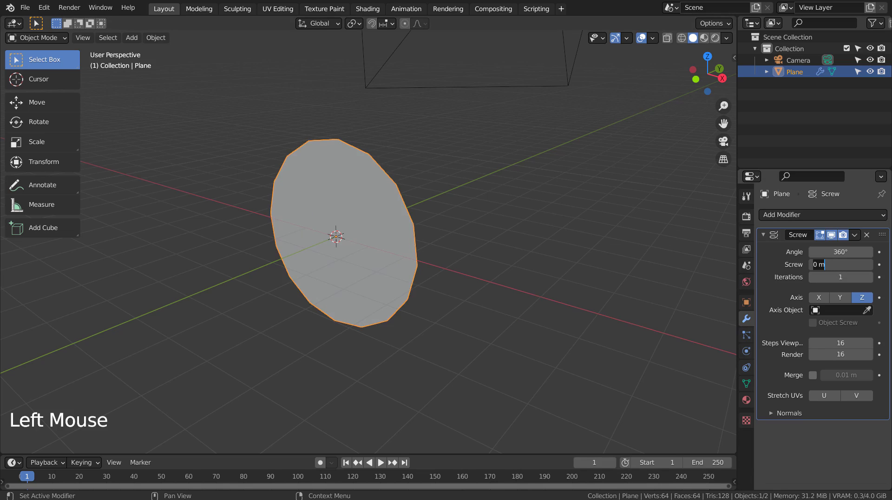
{"action": "type", "text": "25"}
{"action": "key", "text": "Return"}
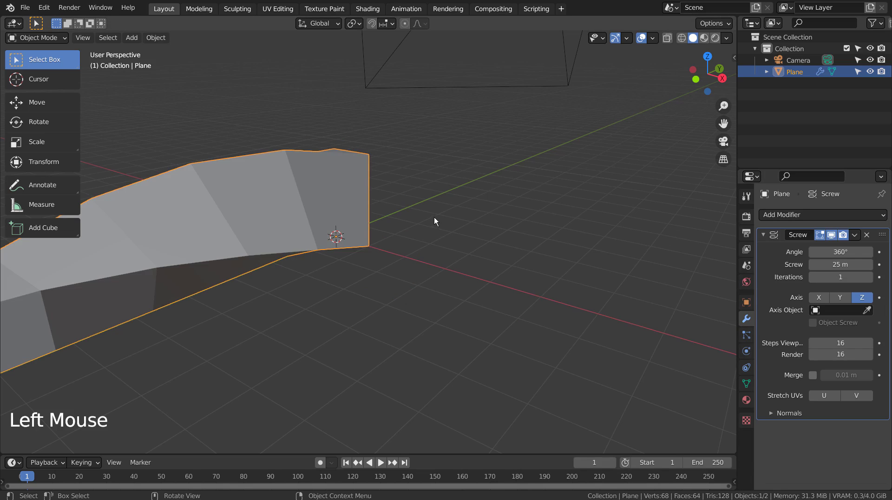
Step: Set the Screw modifier's Angle to 360*3 degrees for three full turns
{"action": "scroll", "coordinate": [435, 217], "scroll_direction": "down", "scroll_amount": 9}
{"action": "middle_click_drag", "start_coordinate": [370, 304], "coordinate": [544, 278]}
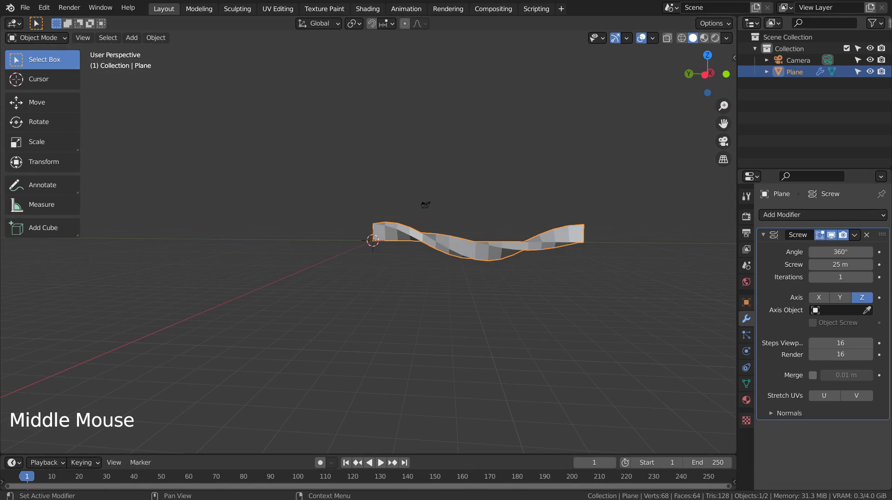
{"action": "left_click", "coordinate": [847, 252]}
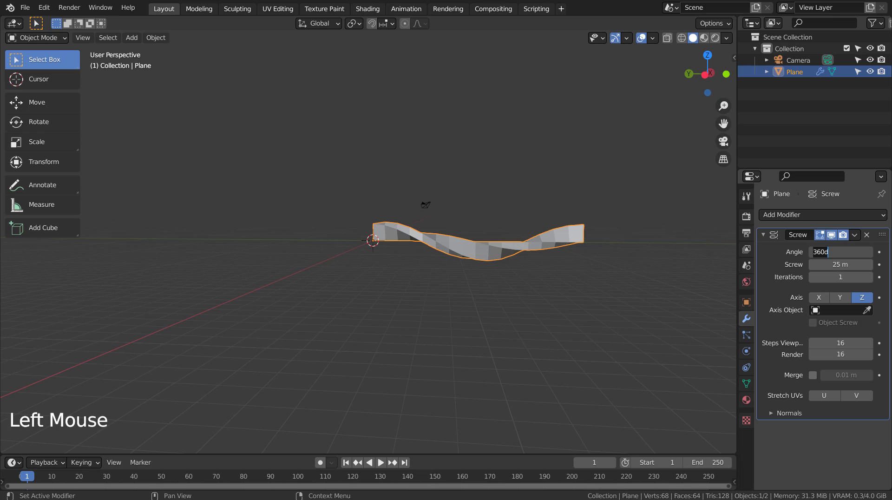
{"action": "type", "text": "360*3"}
{"action": "key", "text": "Return"}
Step: Increase the Screw modifier's Screw offset to 35 m to stretch the twisted shape
{"action": "middle_click_drag", "start_coordinate": [499, 286], "coordinate": [421, 307]}
{"action": "scroll", "coordinate": [441, 291], "scroll_direction": "up", "scroll_amount": 3}
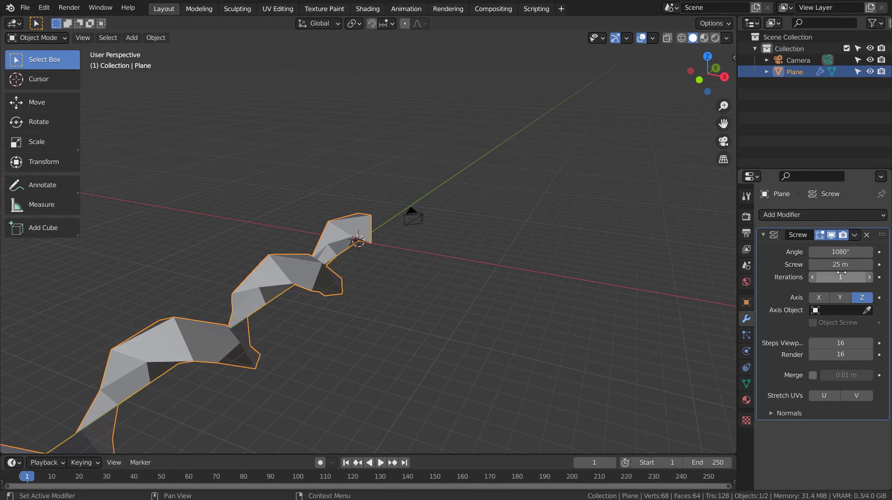
{"action": "left_click_drag", "start_coordinate": [837, 264], "coordinate": [855, 264]}
{"action": "scroll", "coordinate": [508, 278], "scroll_direction": "down", "scroll_amount": 4}
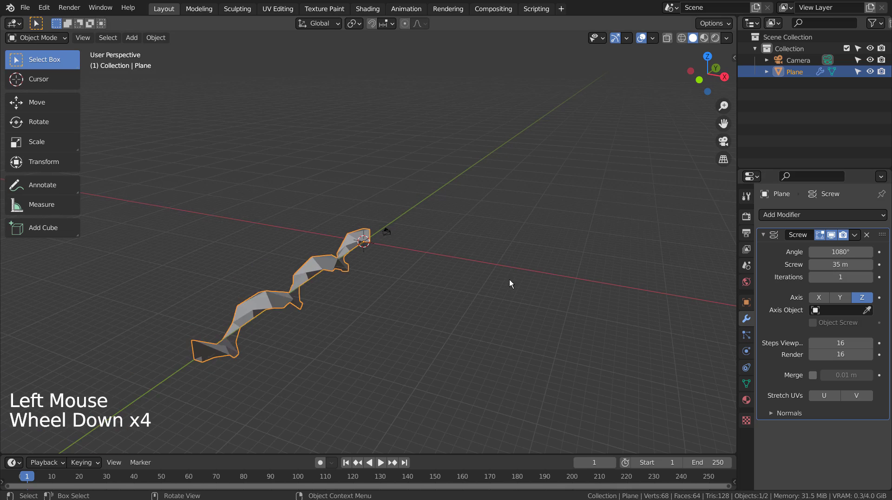
{"action": "scroll", "coordinate": [498, 285], "scroll_direction": "up", "scroll_amount": 3}
Step: Set the Screw modifier's Angle to 360 degrees for a single turn
{"action": "left_click", "coordinate": [840, 253]}
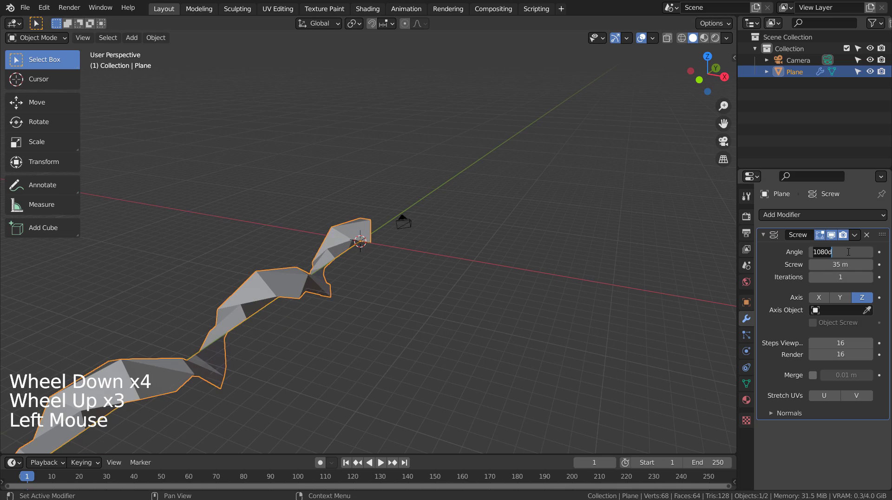
{"action": "type", "text": "360"}
{"action": "key", "text": "Return"}
Step: Reduce the Screw modifier's Screw offset to 5 m
{"action": "middle_click_drag", "start_coordinate": [407, 280], "coordinate": [275, 252]}
{"action": "left_click", "coordinate": [864, 265]}
{"action": "type", "text": "5"}
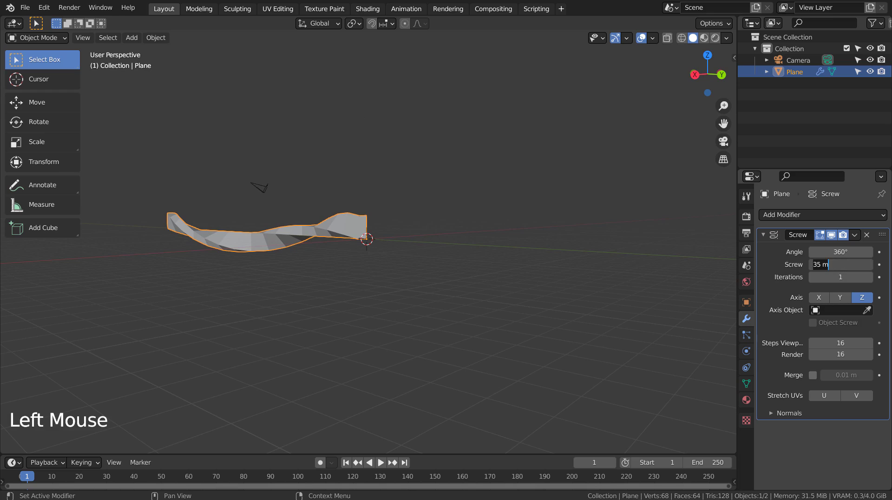
{"action": "key", "text": "Return"}
{"action": "middle_click_drag", "start_coordinate": [521, 254], "coordinate": [542, 289]}
Step: Set the Screw modifier's Screw offset to 15 m and check the twisted plane from several angles
{"action": "left_click", "coordinate": [857, 265]}
{"action": "type", "text": "15"}
{"action": "key", "text": "Return"}
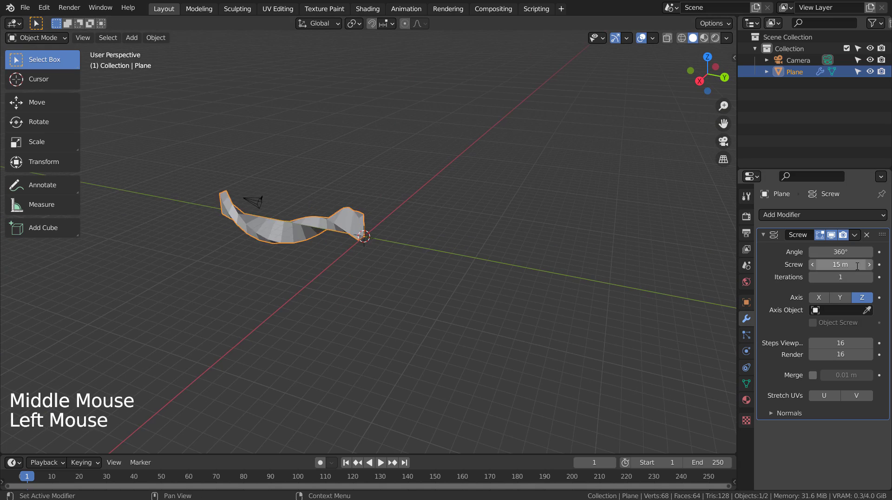
{"action": "middle_click_drag", "start_coordinate": [411, 268], "coordinate": [332, 259]}
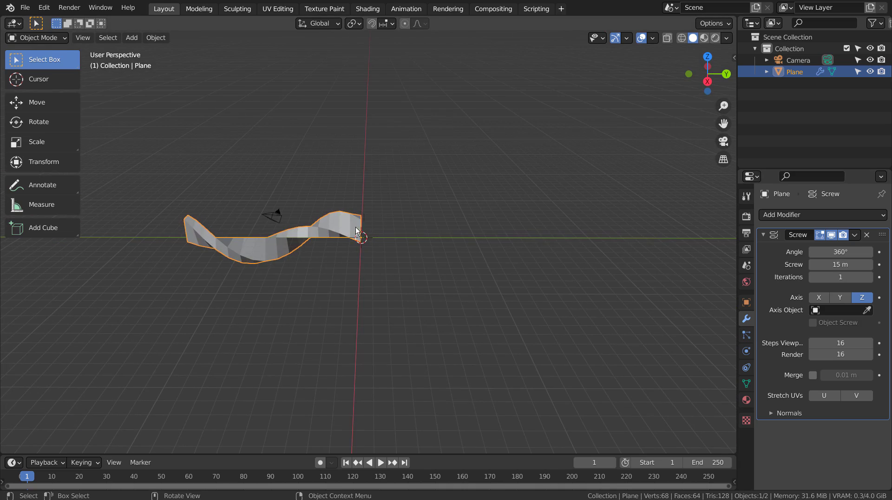
{"action": "middle_click_drag", "start_coordinate": [379, 202], "coordinate": [426, 183]}
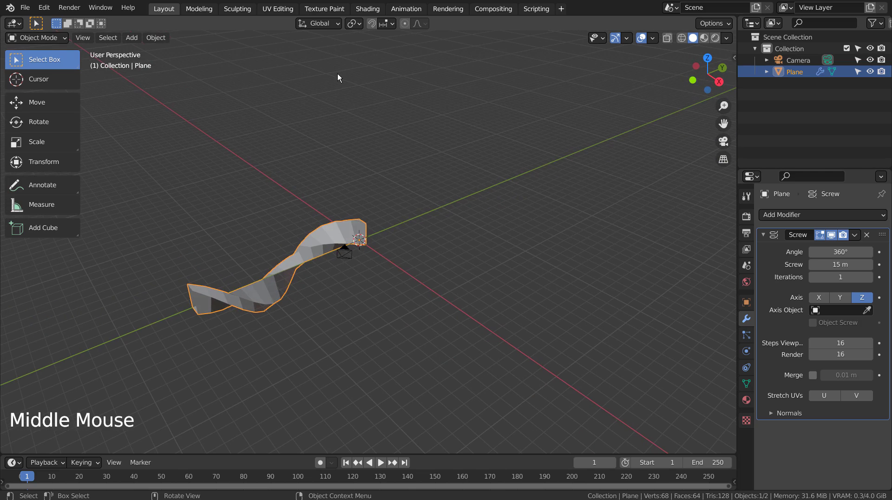
Step: Add a SpiroFit curve around the twisted plane
{"action": "key", "text": "shift+a"}
{"action": "mouse_move", "coordinate": [320, 85]}
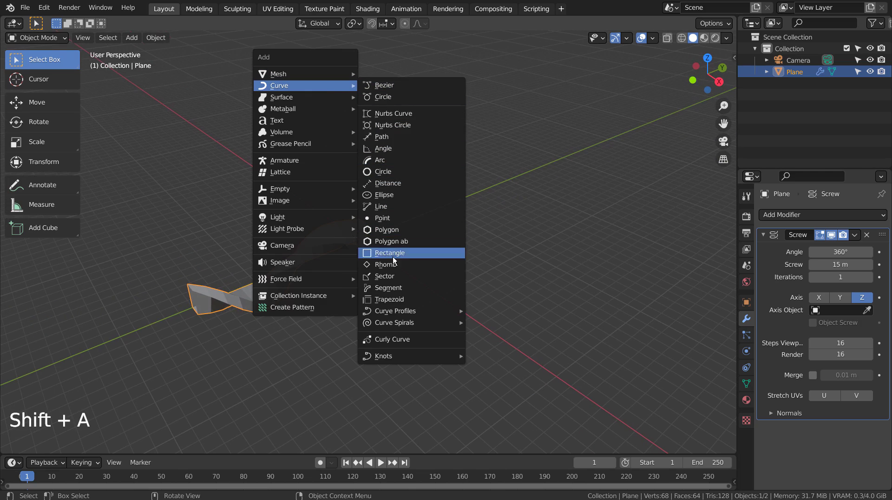
{"action": "mouse_move", "coordinate": [411, 355]}
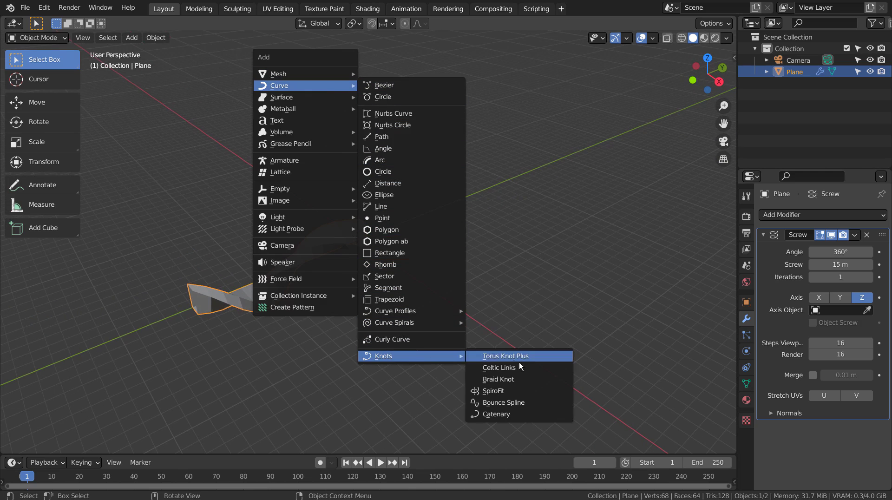
{"action": "left_click", "coordinate": [525, 392]}
{"action": "middle_click_drag", "start_coordinate": [403, 305], "coordinate": [608, 149]}
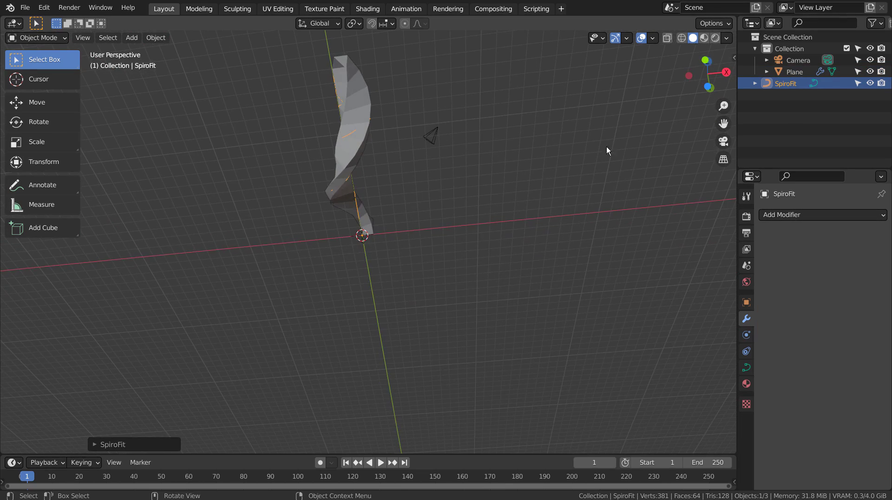
Step: Hide the twisted plane and examine the selected SpiroFit curve on its own
{"action": "left_click", "coordinate": [871, 72]}
{"action": "left_click", "coordinate": [541, 176]}
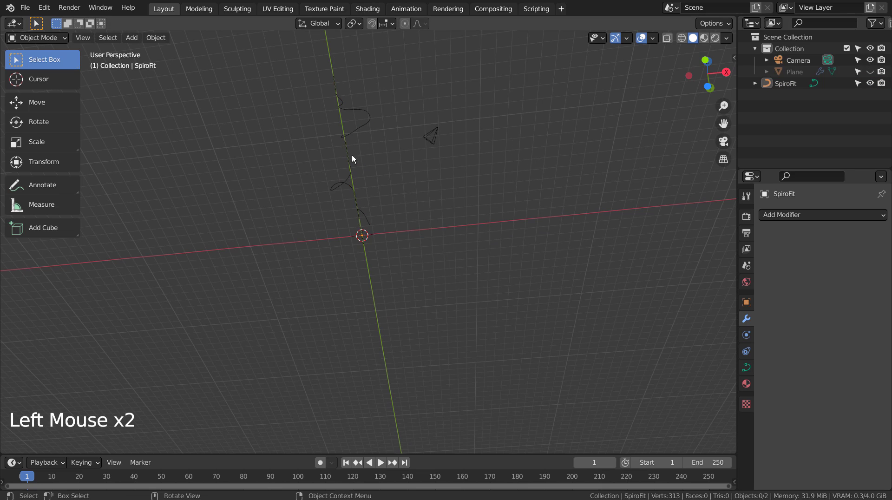
{"action": "middle_click_drag", "start_coordinate": [349, 157], "coordinate": [528, 286]}
{"action": "key", "text": "ctrl+z"}
{"action": "left_click", "coordinate": [500, 249]}
{"action": "middle_click_drag", "start_coordinate": [548, 324], "coordinate": [400, 309]}
{"action": "scroll", "coordinate": [451, 307], "scroll_direction": "up", "scroll_amount": 4}
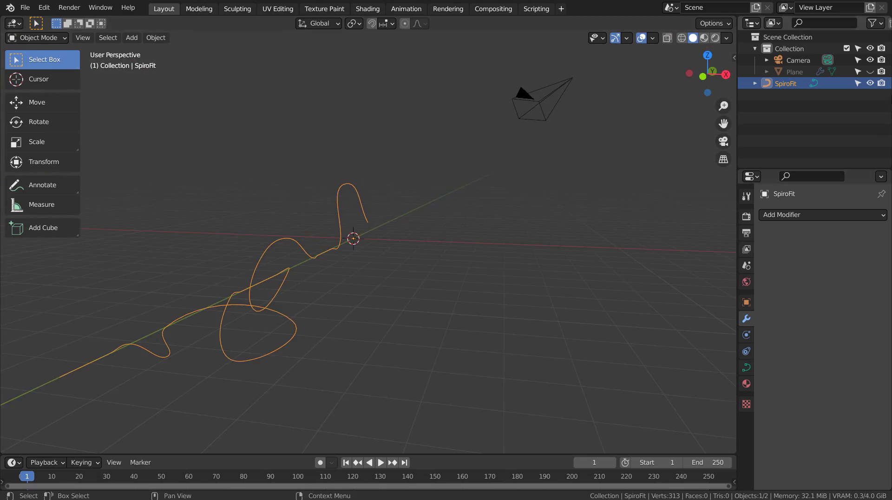
Step: Make the twisted plane visible again and delete the SpiroFit curve
{"action": "left_click", "coordinate": [870, 72]}
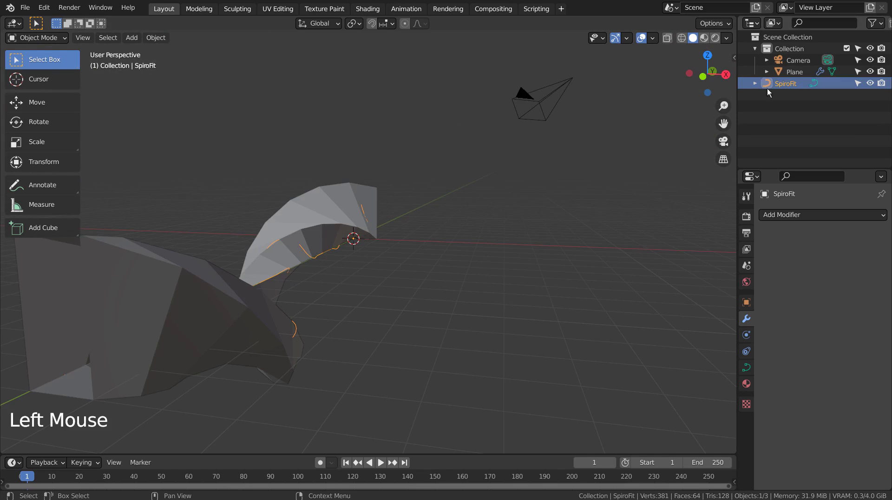
{"action": "left_click", "coordinate": [327, 253]}
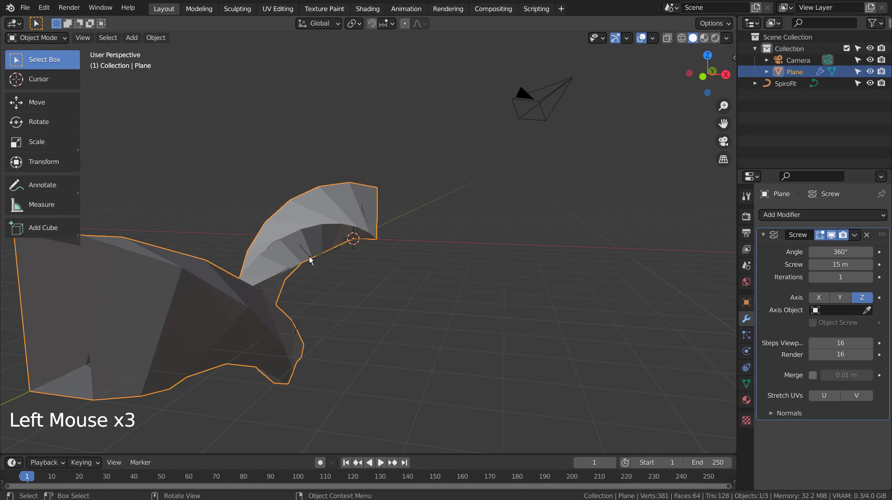
{"action": "left_click", "coordinate": [322, 267]}
{"action": "key", "text": "x"}
{"action": "left_click", "coordinate": [321, 267]}
{"action": "left_click", "coordinate": [365, 232]}
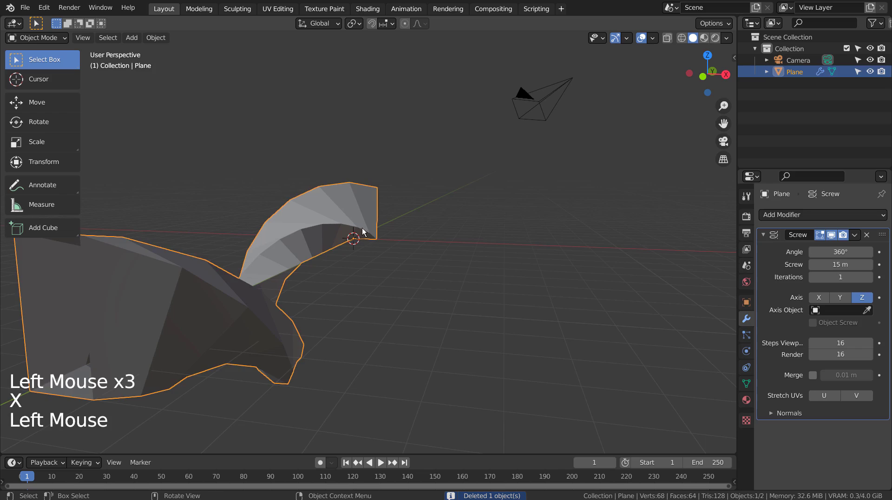
Step: Add a new SpiroFit curve from the selected twisted plane and open its creation settings
{"action": "scroll", "coordinate": [442, 294], "scroll_direction": "down", "scroll_amount": 4}
{"action": "middle_click_drag", "start_coordinate": [442, 294], "coordinate": [523, 300]}
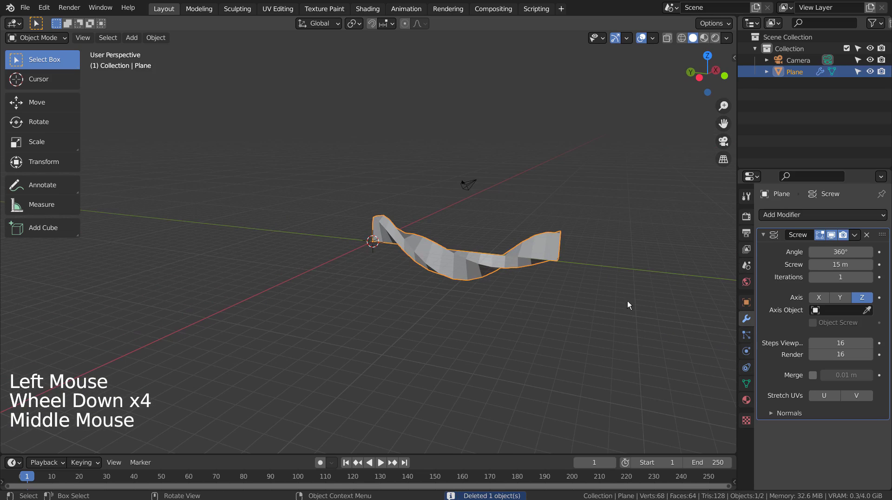
{"action": "key", "text": "shift"}
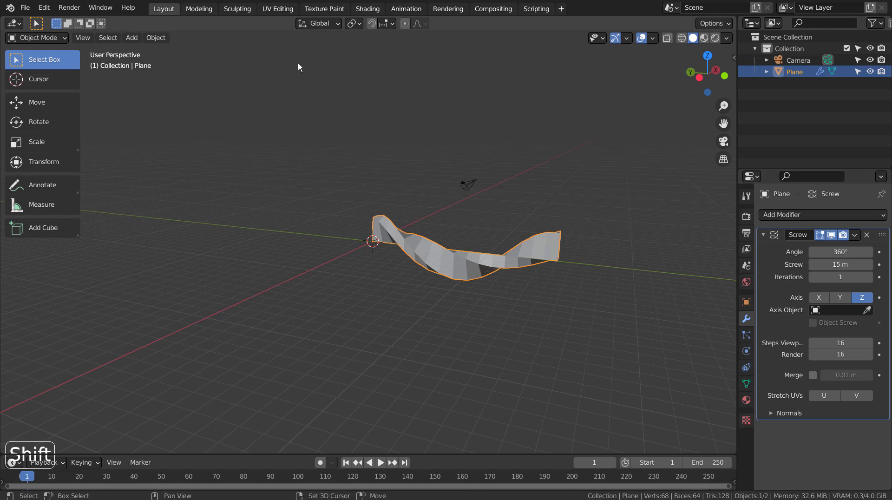
{"action": "key", "text": "shift+a"}
{"action": "mouse_move", "coordinate": [291, 63]}
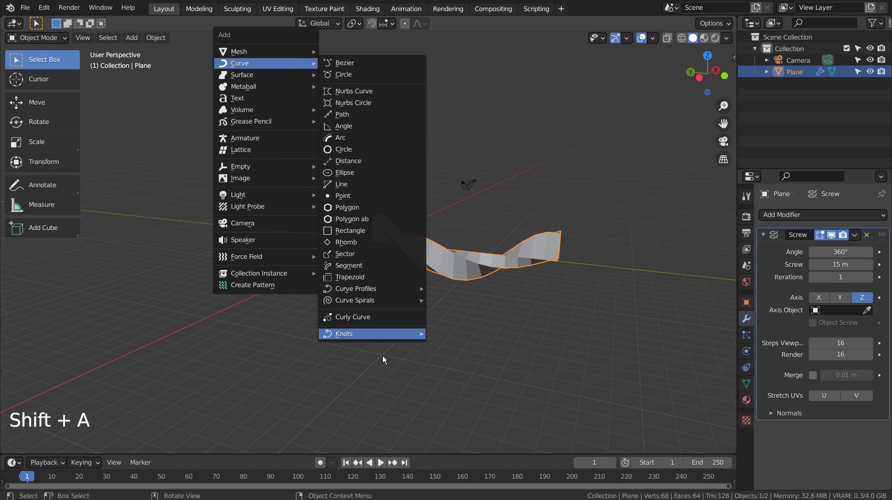
{"action": "mouse_move", "coordinate": [386, 339]}
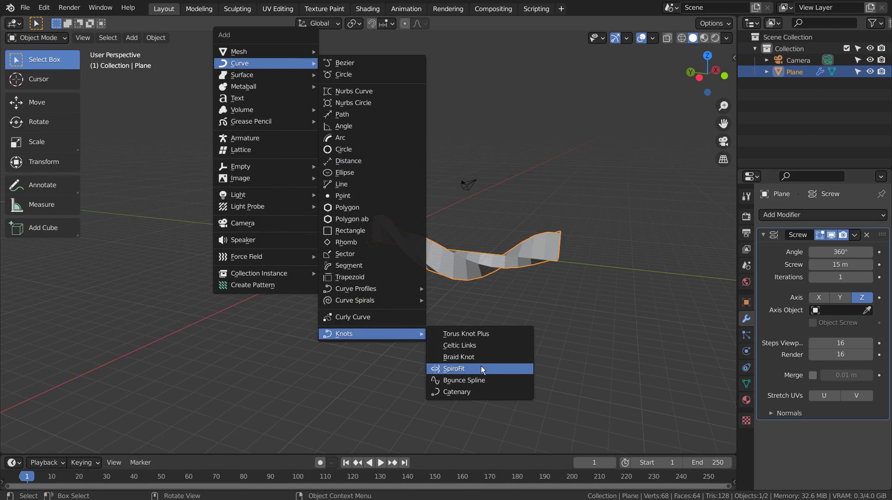
{"action": "left_click", "coordinate": [481, 367]}
{"action": "left_click", "coordinate": [121, 445]}
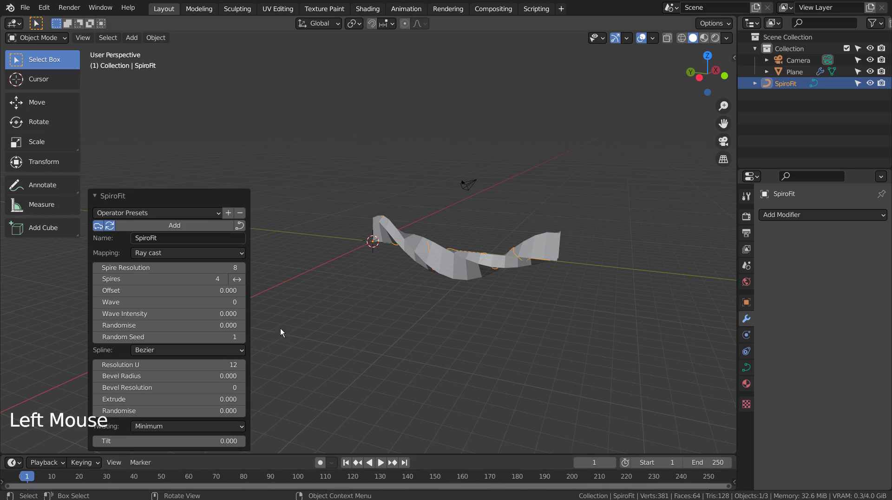
Step: Try different Spire Resolution values for the SpiroFit curve and settle on 9
{"action": "middle_click_drag", "start_coordinate": [462, 289], "coordinate": [447, 316]}
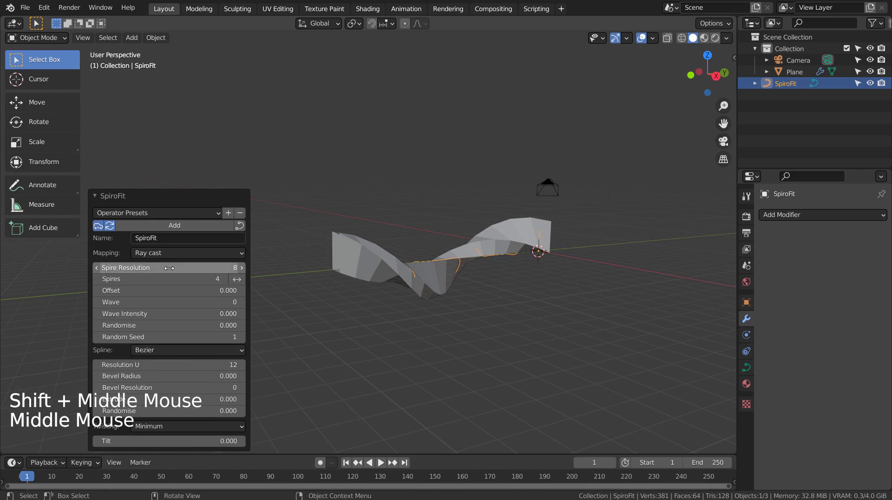
{"action": "left_click", "coordinate": [242, 268]}
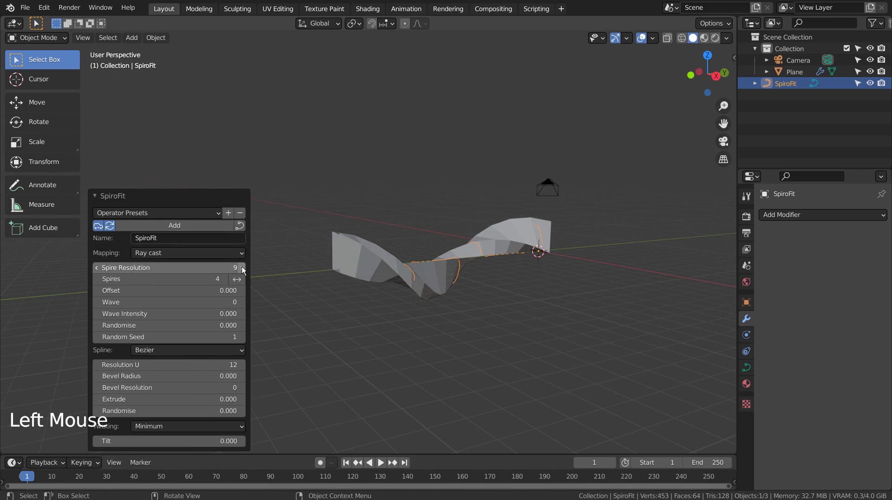
{"action": "left_click", "coordinate": [241, 268]}
{"action": "left_click", "coordinate": [241, 268]}
{"action": "left_click", "coordinate": [241, 268]}
{"action": "left_click", "coordinate": [99, 270]}
{"action": "left_click", "coordinate": [99, 269]}
{"action": "left_click", "coordinate": [99, 269]}
{"action": "left_click", "coordinate": [99, 270]}
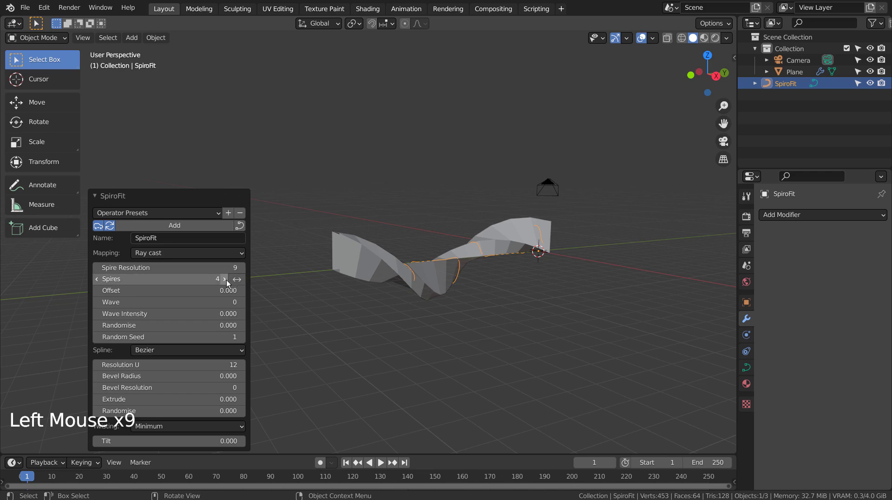
Step: Increase the number of Spires on the SpiroFit curve to 15
{"action": "left_click_drag", "start_coordinate": [227, 279], "coordinate": [227, 280]}
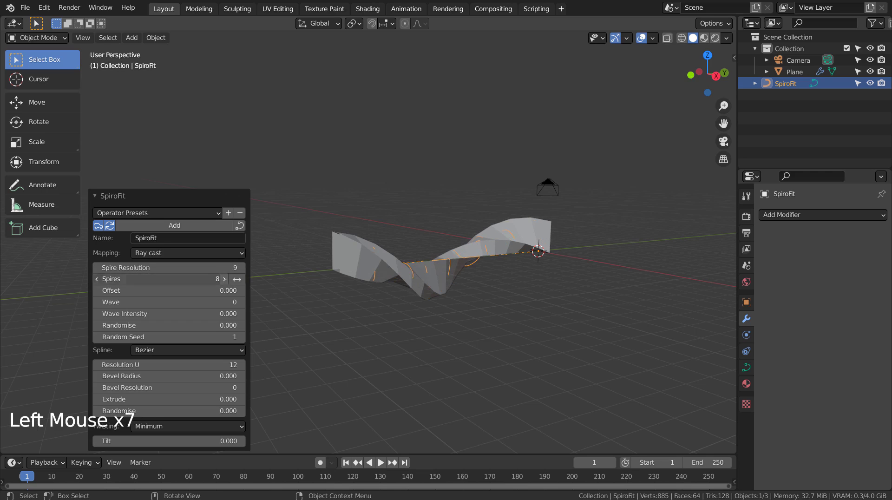
{"action": "left_click", "coordinate": [223, 279]}
{"action": "left_click", "coordinate": [223, 279]}
{"action": "left_click", "coordinate": [224, 278]}
{"action": "left_click", "coordinate": [223, 278]}
{"action": "left_click", "coordinate": [223, 278]}
{"action": "left_click", "coordinate": [224, 278]}
{"action": "left_click", "coordinate": [223, 279]}
{"action": "left_click", "coordinate": [224, 279]}
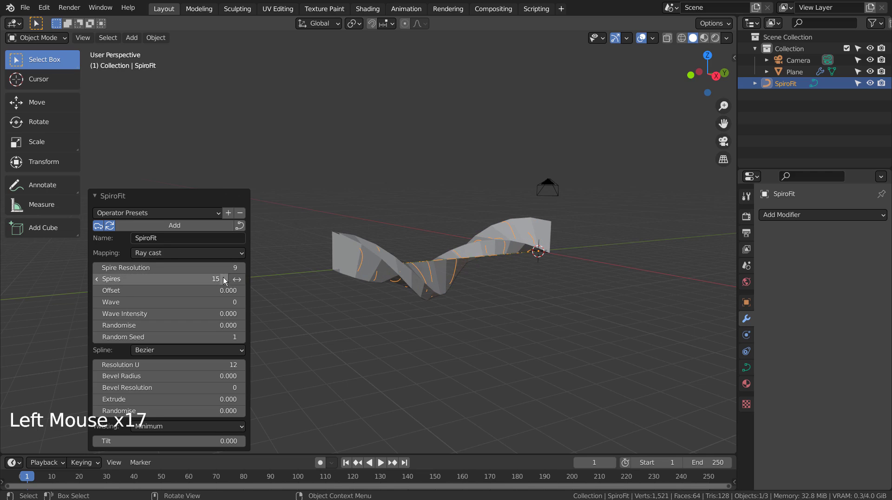
Step: Set the SpiroFit curve's Offset to about 5.61 and its spiral Randomise value to about 1.74
{"action": "left_click_drag", "start_coordinate": [199, 290], "coordinate": [292, 290]}
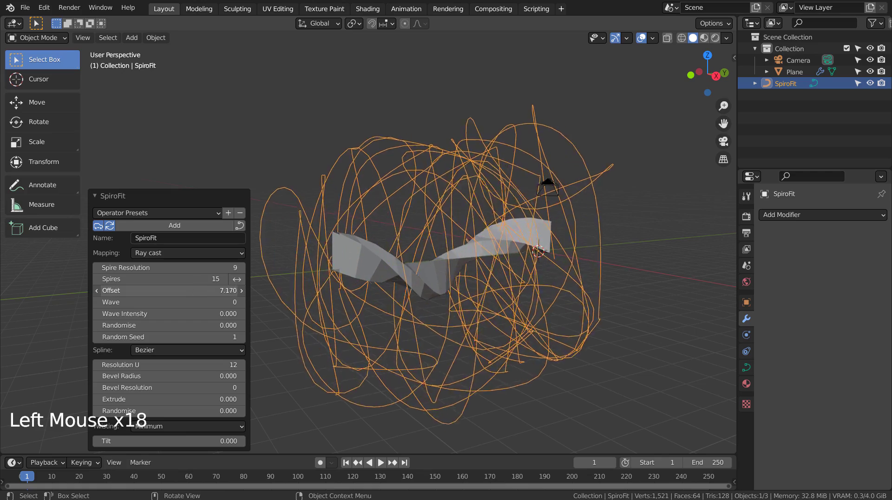
{"action": "mouse_move", "coordinate": [185, 291]}
{"action": "left_mouse_down"}
{"action": "mouse_move", "coordinate": [151, 290]}
{"action": "mouse_move", "coordinate": [195, 302]}
{"action": "left_mouse_up"}
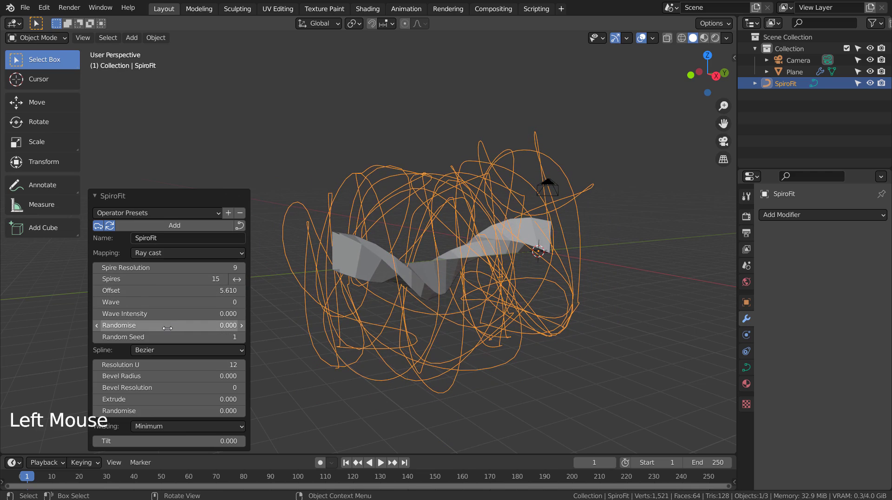
{"action": "left_click_drag", "start_coordinate": [168, 325], "coordinate": [189, 325]}
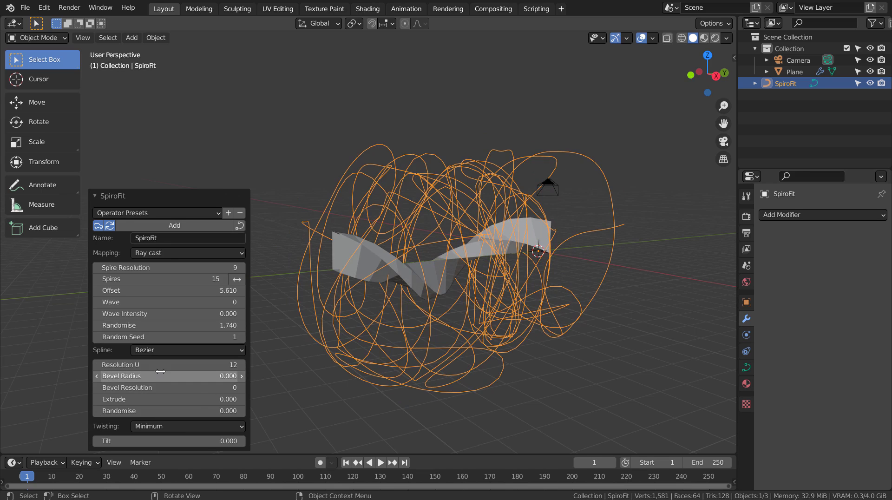
Step: Thicken the SpiroFit curve with a Bevel Radius of 0.180
{"action": "double_click", "coordinate": [241, 375]}
{"action": "double_click", "coordinate": [242, 375]}
{"action": "double_click", "coordinate": [242, 376]}
{"action": "double_click", "coordinate": [241, 375]}
{"action": "left_click", "coordinate": [241, 376]}
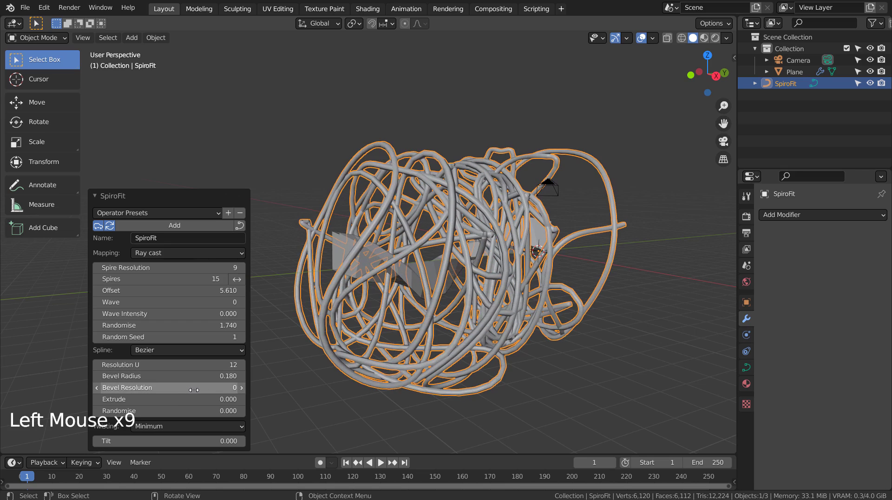
Step: Smooth the SpiroFit tube with a Bevel Resolution of 2
{"action": "left_click", "coordinate": [241, 388]}
{"action": "left_click", "coordinate": [242, 389]}
{"action": "left_click", "coordinate": [235, 388]}
{"action": "key", "text": "Return"}
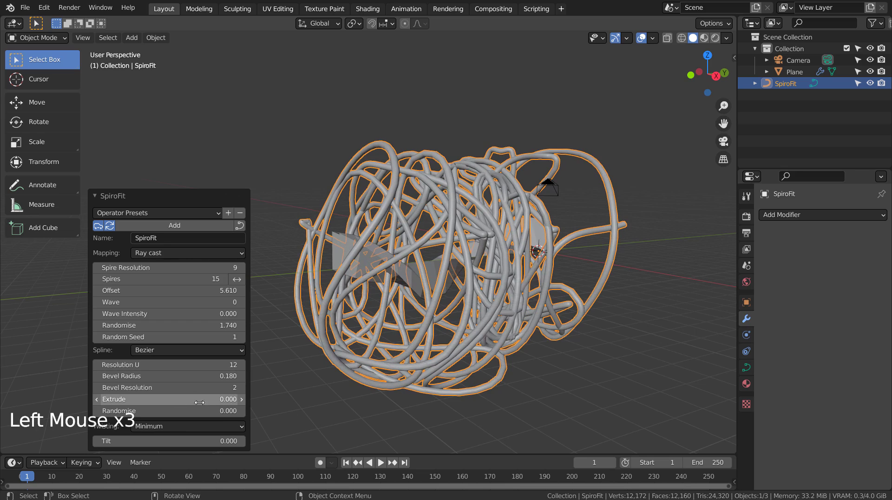
Step: Widen the SpiroFit strands by raising Extrude to 0.390
{"action": "left_click", "coordinate": [242, 400]}
{"action": "left_click", "coordinate": [241, 399]}
{"action": "left_click", "coordinate": [241, 399]}
{"action": "left_click", "coordinate": [242, 399]}
{"action": "left_click", "coordinate": [242, 399]}
{"action": "left_click", "coordinate": [242, 399]}
{"action": "left_click", "coordinate": [242, 400]}
{"action": "left_click", "coordinate": [242, 399]}
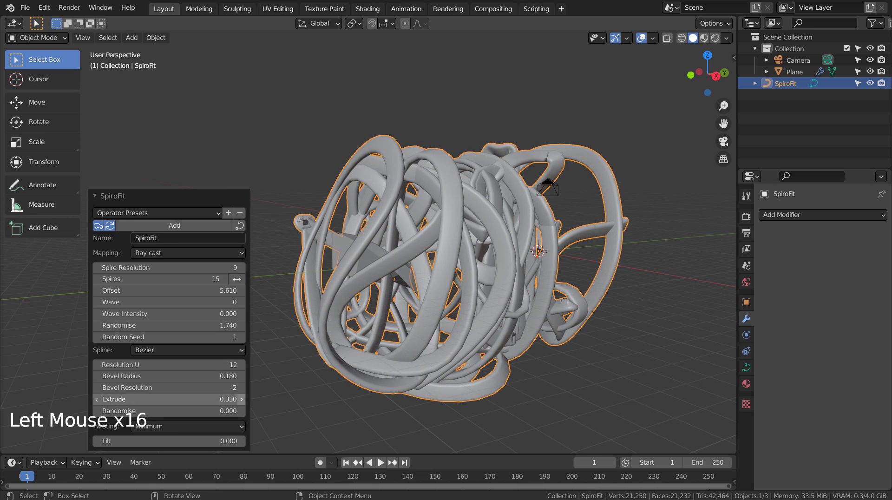
{"action": "left_click", "coordinate": [242, 399]}
{"action": "left_click", "coordinate": [242, 400]}
{"action": "left_click", "coordinate": [242, 399]}
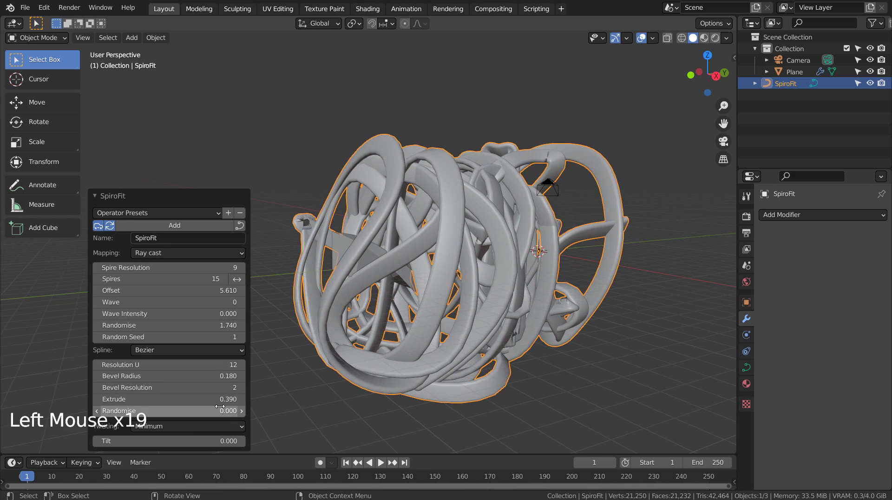
Step: Set the spline's Randomise value, grouped with the bevel and extrude settings, to 0.150
{"action": "left_click", "coordinate": [242, 411]}
{"action": "left_click", "coordinate": [242, 410]}
{"action": "left_click", "coordinate": [242, 411]}
{"action": "left_click", "coordinate": [242, 410]}
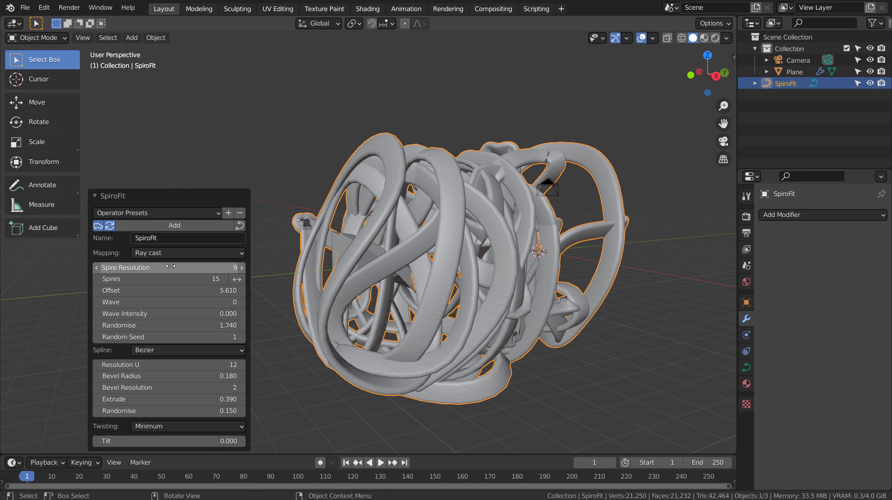
Step: Reduce the number of Spires on the SpiroFit curve to 5
{"action": "left_click", "coordinate": [97, 279]}
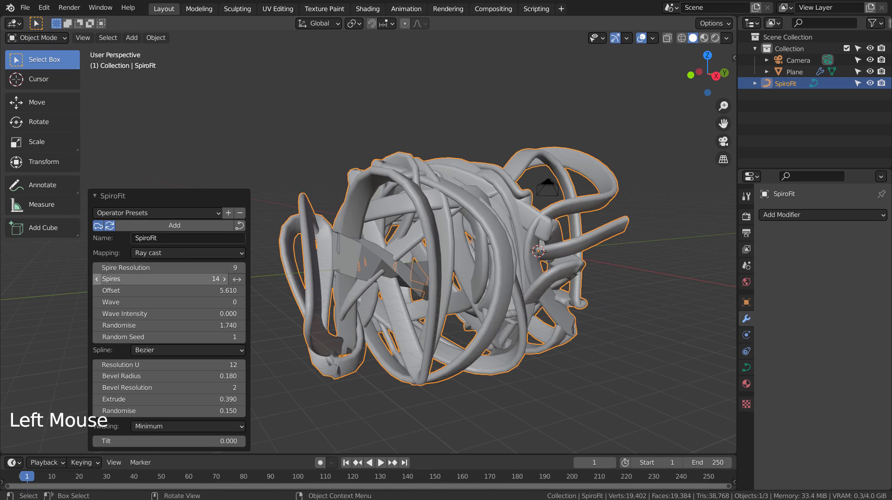
{"action": "left_click", "coordinate": [97, 278]}
{"action": "left_click", "coordinate": [97, 279]}
{"action": "left_click", "coordinate": [97, 279]}
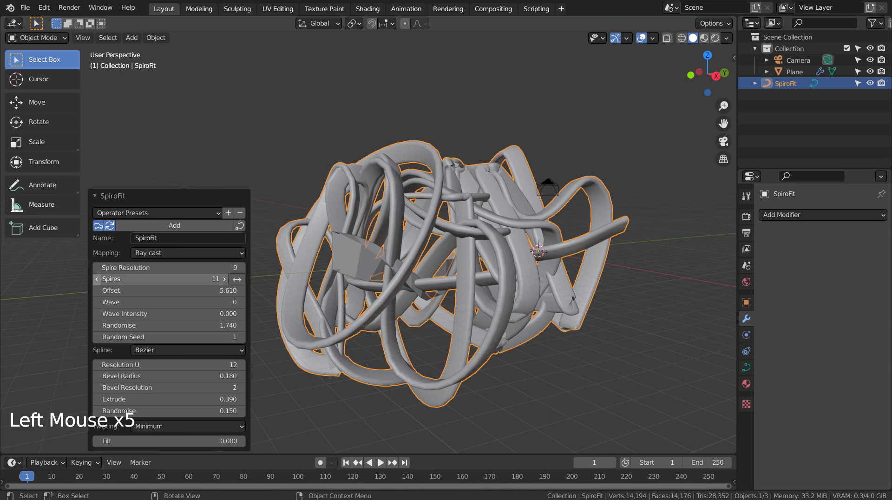
{"action": "left_click", "coordinate": [97, 279]}
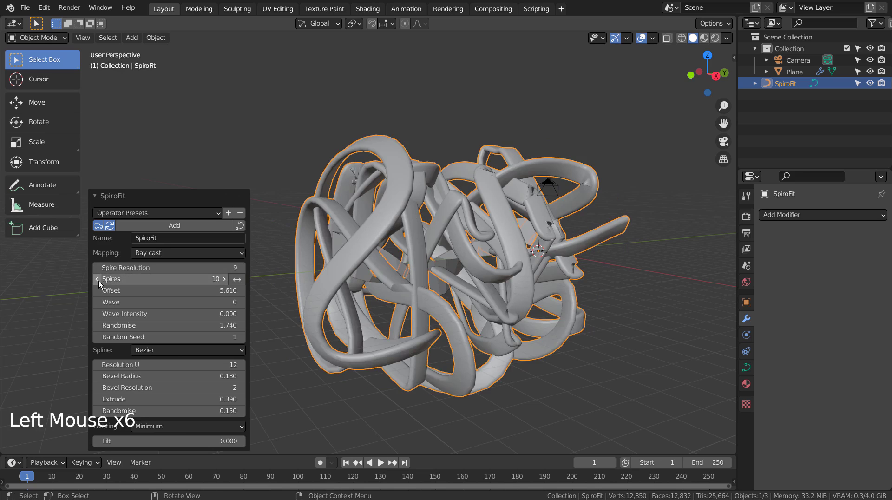
{"action": "left_click", "coordinate": [98, 279]}
{"action": "left_click", "coordinate": [97, 279]}
{"action": "left_click", "coordinate": [98, 279]}
{"action": "left_click", "coordinate": [98, 279]}
{"action": "left_click", "coordinate": [97, 280]}
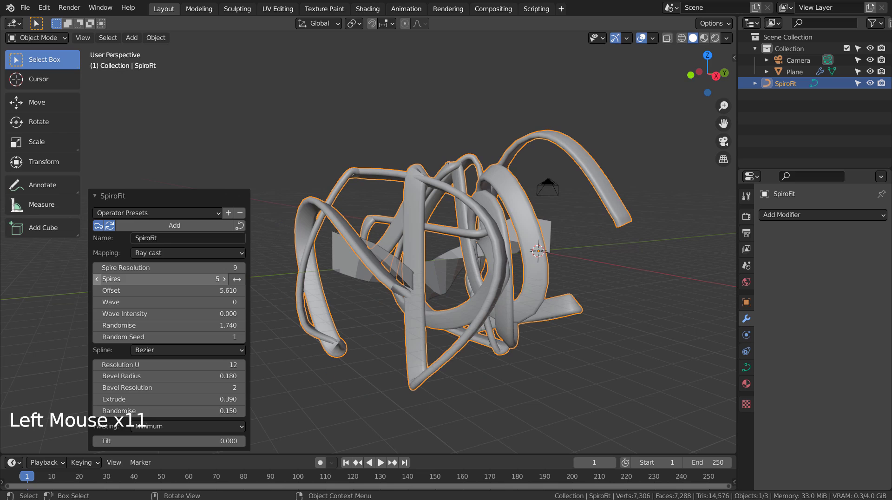
Step: Raise the number of Spires on the SpiroFit curve to 9
{"action": "left_click", "coordinate": [224, 279]}
{"action": "left_click", "coordinate": [224, 279]}
{"action": "left_click", "coordinate": [225, 279]}
{"action": "left_click", "coordinate": [224, 279]}
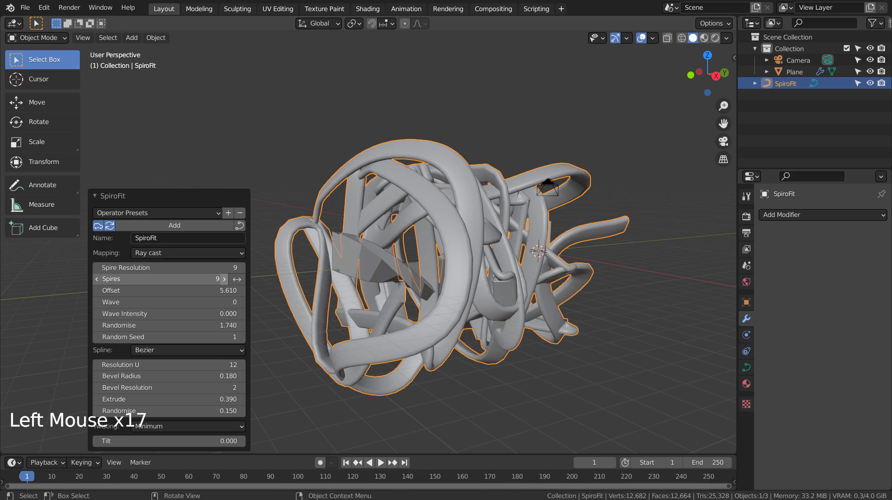
Step: Raise the number of Spires on the SpiroFit curve to 11
{"action": "left_click", "coordinate": [224, 279]}
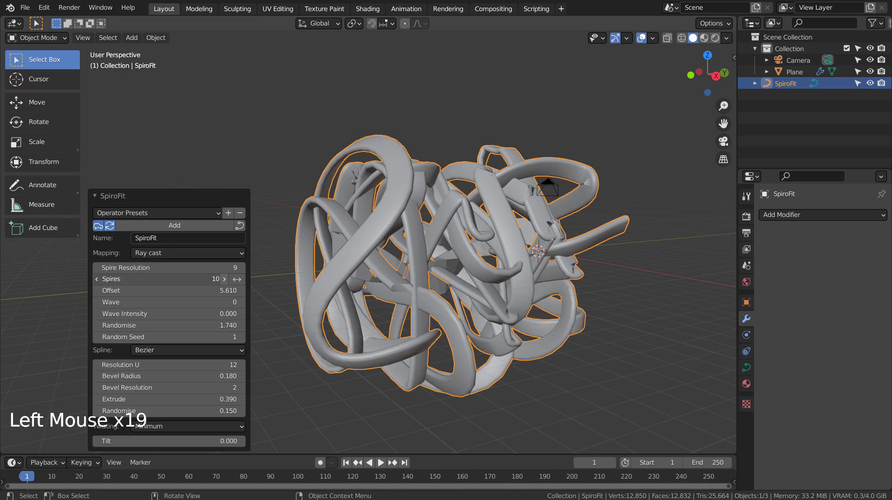
{"action": "left_click", "coordinate": [225, 279]}
{"action": "middle_click_drag", "start_coordinate": [493, 297], "coordinate": [513, 303]}
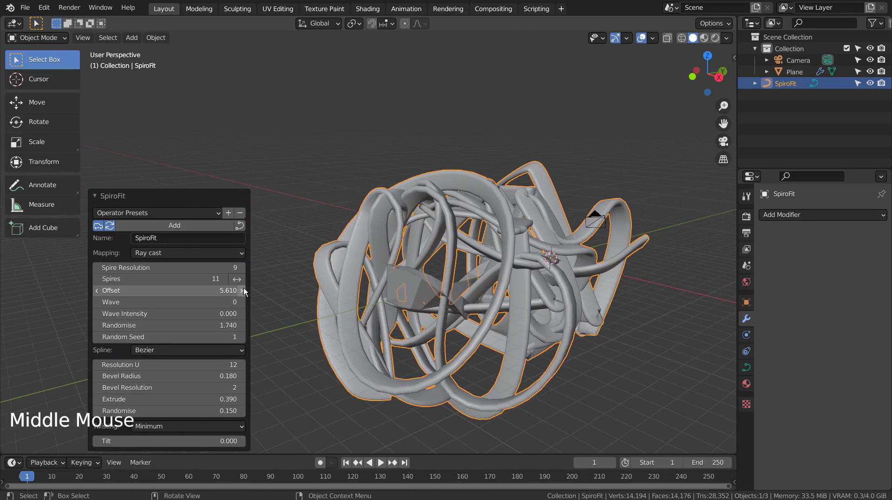
Step: Try a Tilt of 0.120 on the SpiroFit curve and bring the Tilt back to 0
{"action": "left_click", "coordinate": [242, 441]}
{"action": "left_click_drag", "start_coordinate": [132, 440], "coordinate": [149, 439]}
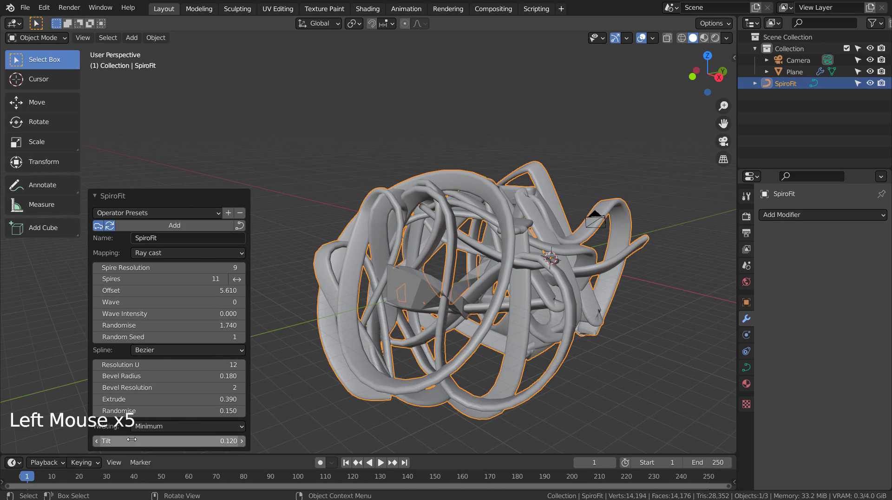
{"action": "left_click", "coordinate": [97, 442]}
{"action": "left_click", "coordinate": [96, 442]}
{"action": "left_click", "coordinate": [97, 442]}
{"action": "left_click", "coordinate": [97, 441]}
{"action": "left_click", "coordinate": [97, 441]}
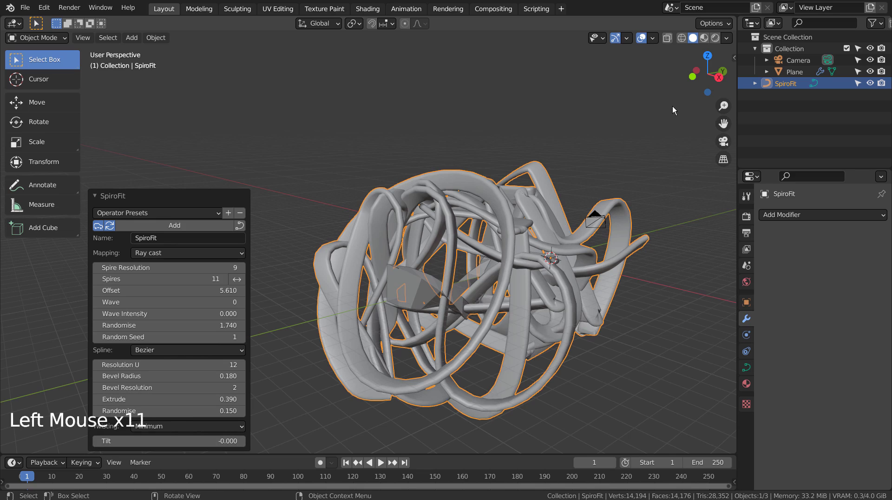
Step: Hide the twisted Plane inside the SpiroFit from both the viewport and the render
{"action": "left_click", "coordinate": [795, 72]}
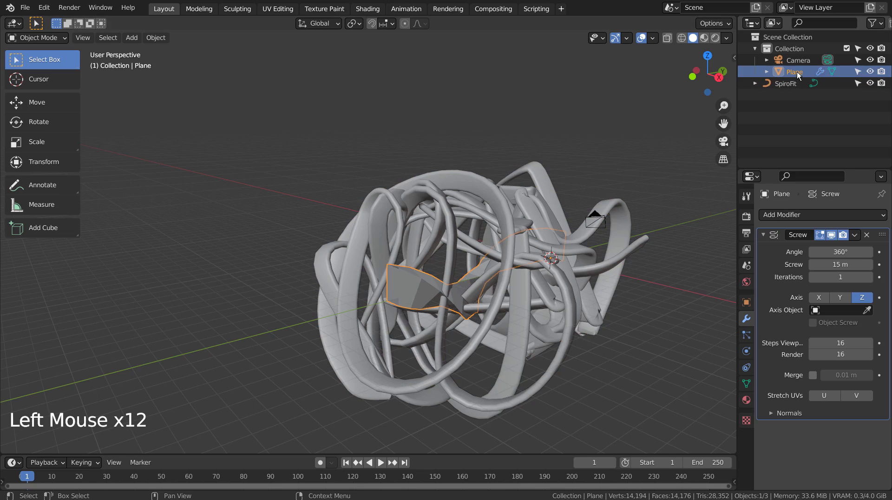
{"action": "left_click", "coordinate": [870, 72]}
{"action": "left_click", "coordinate": [881, 71]}
{"action": "middle_click_drag", "start_coordinate": [683, 302], "coordinate": [639, 300]}
Step: Move the SpiroFit up about 8.37 m along Z so it sits above the ground line in front view
{"action": "left_click", "coordinate": [392, 314]}
{"action": "key", "text": "KP_1"}
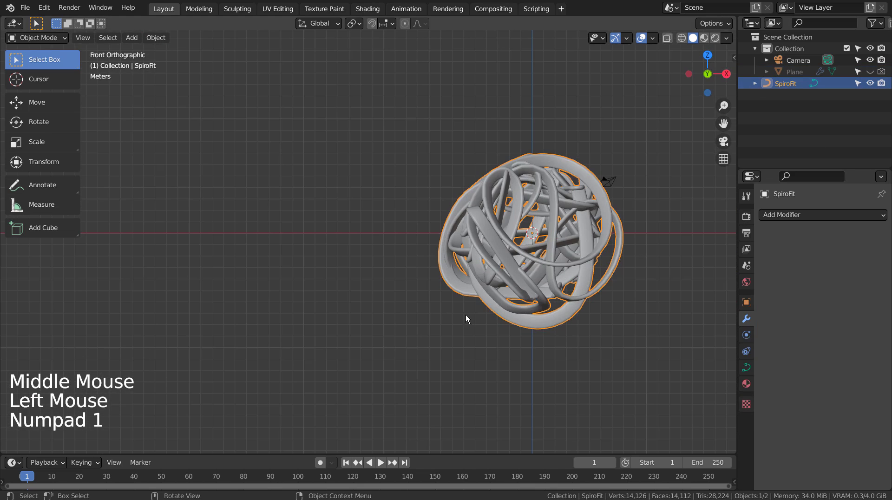
{"action": "key", "text": "g"}
{"action": "key", "text": "z"}
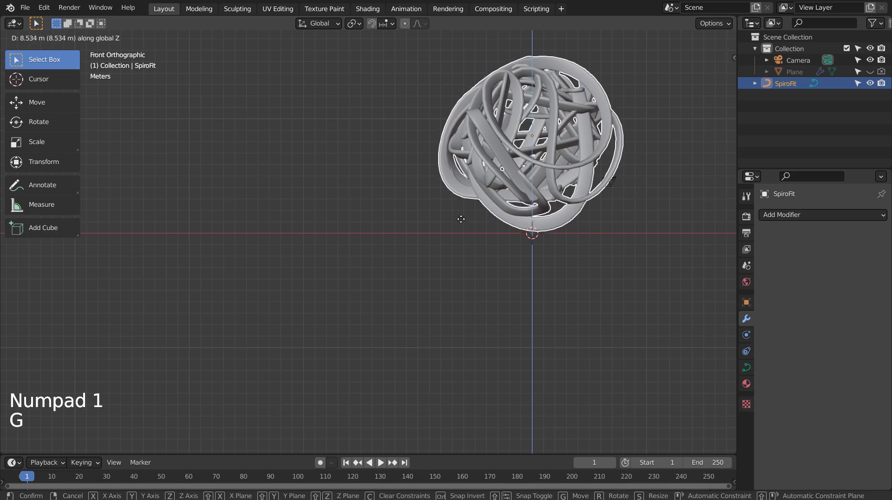
{"action": "left_click", "coordinate": [461, 219]}
{"action": "middle_click_drag", "start_coordinate": [461, 219], "coordinate": [583, 293]}
Step: Rotate the SpiroFit about 23.6° in the side view and lower it about 4.43 m along Z to the ground line
{"action": "key", "text": "KP_1"}
{"action": "key", "text": "KP_3"}
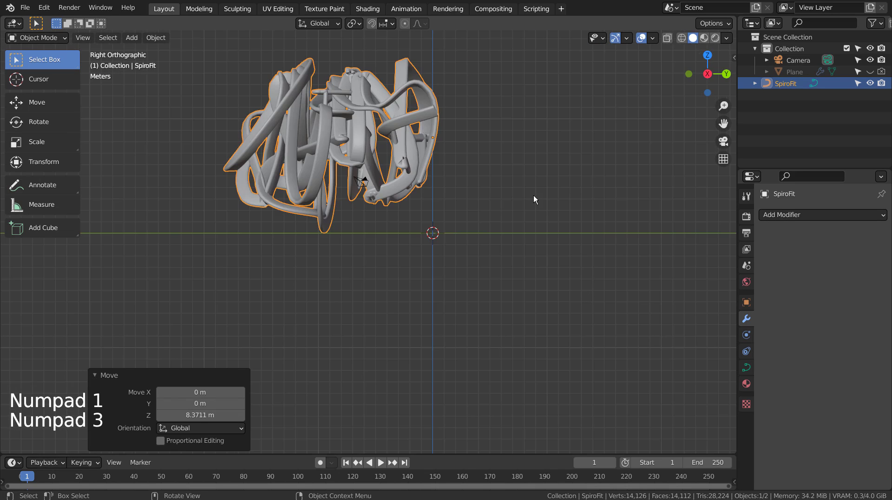
{"action": "key", "text": "r"}
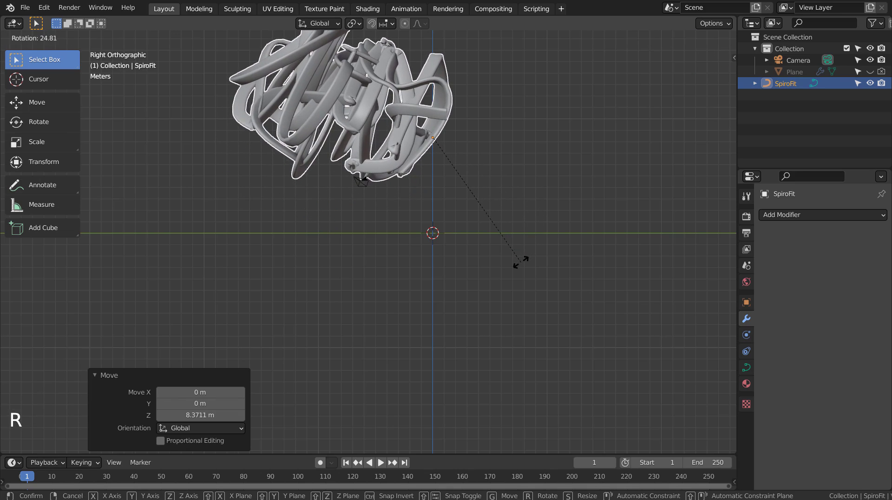
{"action": "left_click", "coordinate": [520, 260]}
{"action": "key", "text": "g"}
{"action": "key", "text": "z"}
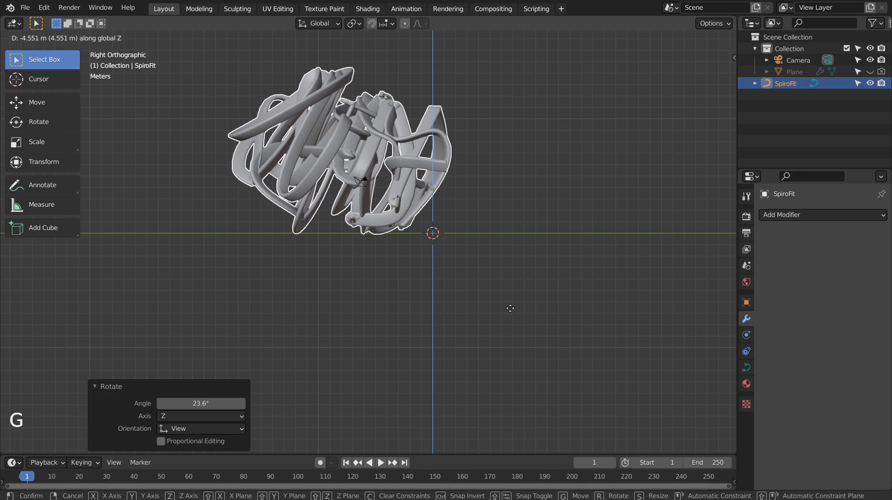
{"action": "left_click", "coordinate": [508, 307]}
Step: Add a plane at the world origin and enlarge it by about 10.25 times and again by about 34.77 times as a floor
{"action": "middle_click_drag", "start_coordinate": [509, 307], "coordinate": [422, 289]}
{"action": "key", "text": "shift+a"}
{"action": "mouse_move", "coordinate": [368, 230]}
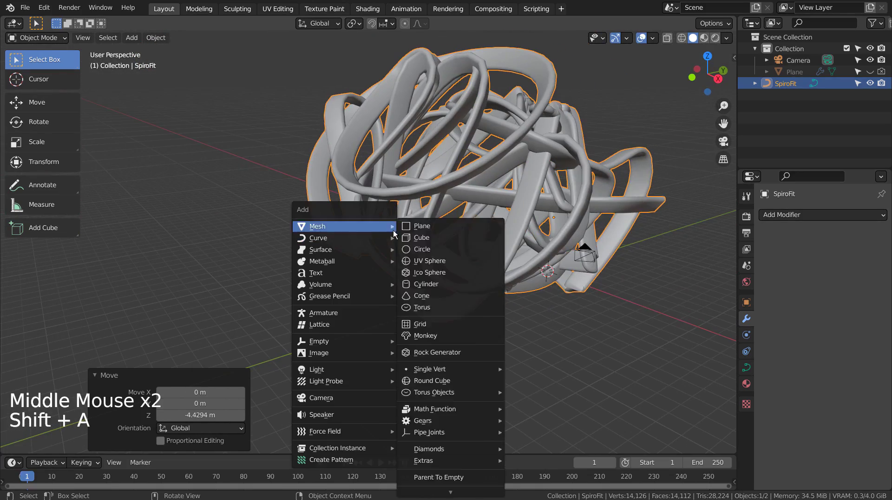
{"action": "left_click", "coordinate": [415, 231]}
{"action": "key", "text": "s"}
{"action": "left_click", "coordinate": [641, 425]}
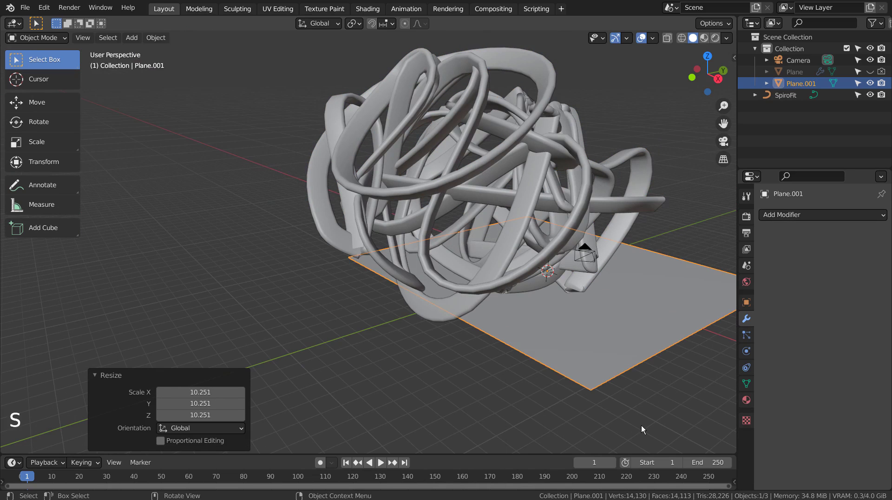
{"action": "key", "text": "s"}
{"action": "left_click", "coordinate": [535, 275]}
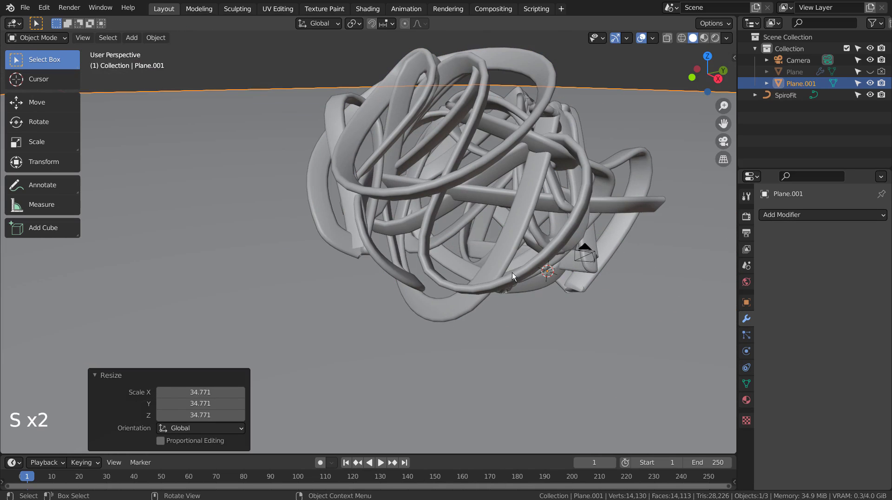
Step: Convert the SpiroFit curve to a mesh
{"action": "middle_click_drag", "start_coordinate": [570, 283], "coordinate": [565, 293]}
{"action": "left_click", "coordinate": [489, 197]}
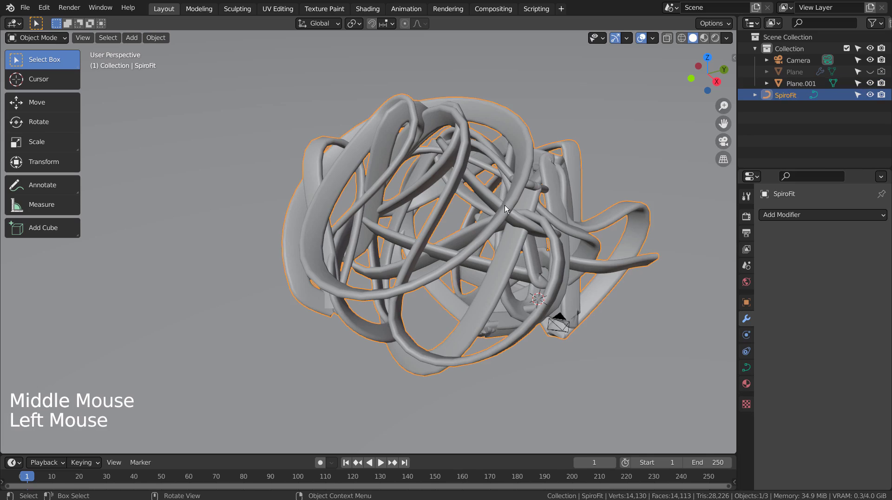
{"action": "right_click", "coordinate": [503, 210]}
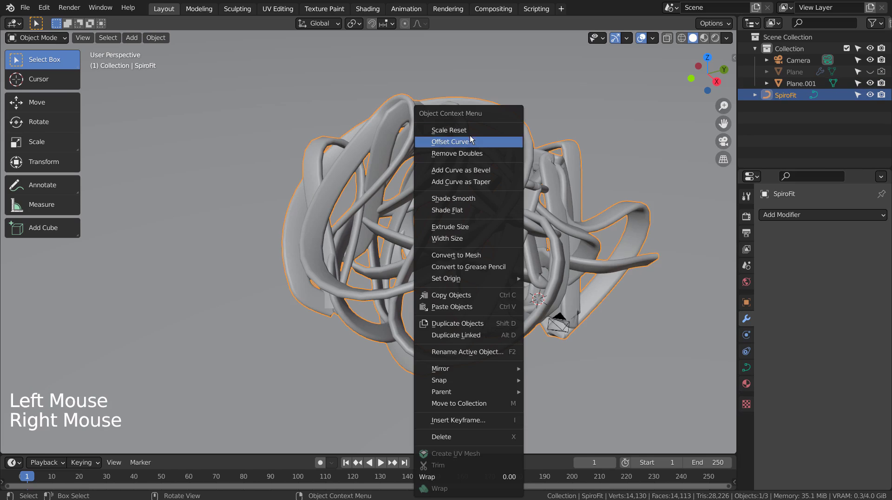
{"action": "left_click", "coordinate": [468, 256]}
{"action": "left_click", "coordinate": [487, 241]}
{"action": "left_click", "coordinate": [487, 240]}
Step: Smooth the SpiroFit mesh with a level 1 Subdivision Surface modifier and inspect it from another angle
{"action": "key", "text": "ctrl+1"}
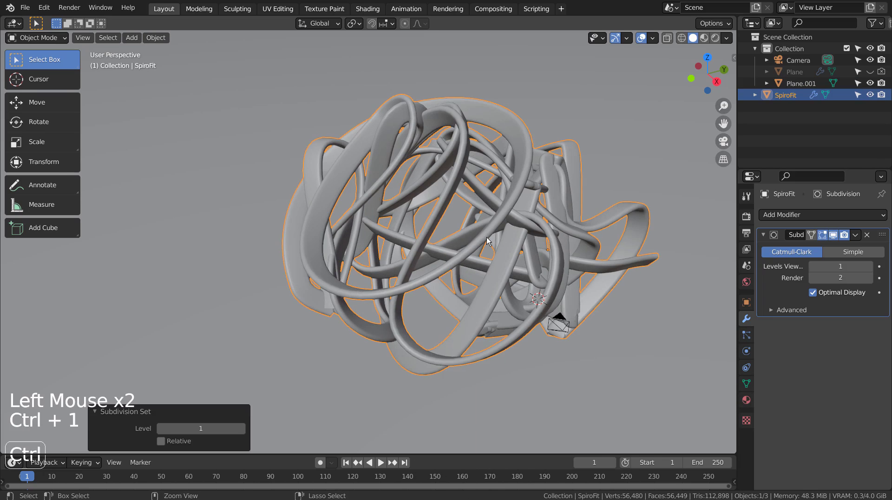
{"action": "left_click", "coordinate": [663, 338]}
{"action": "middle_click_drag", "start_coordinate": [553, 354], "coordinate": [493, 266]}
{"action": "left_click", "coordinate": [486, 246]}
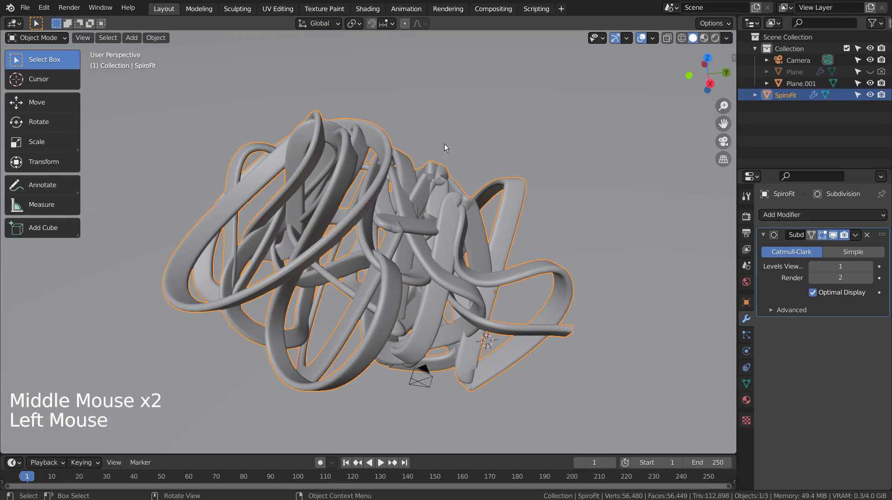
Step: Switch to the Shading workspace and add a ColorRamp node ahead of the Principled BSDF in the SpiroFit's Material.001
{"action": "left_click", "coordinate": [367, 9]}
{"action": "left_click", "coordinate": [455, 314]}
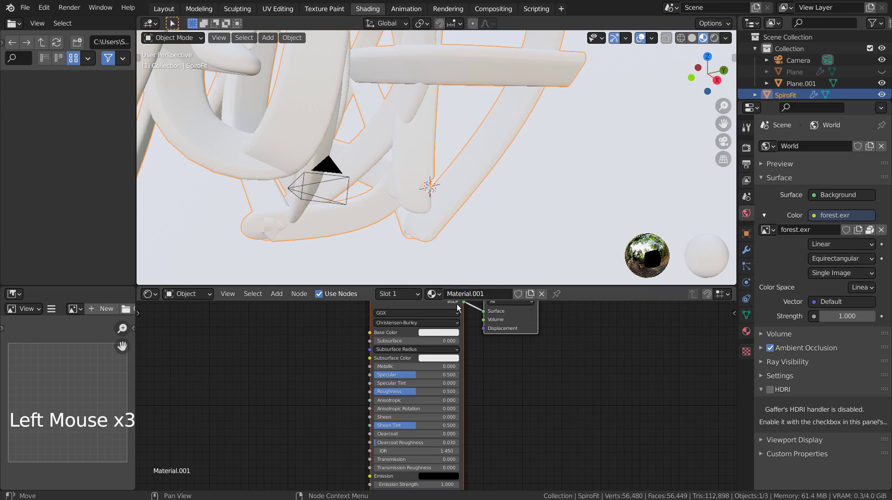
{"action": "middle_click_drag", "start_coordinate": [441, 354], "coordinate": [639, 394], "text": "shift"}
{"action": "key", "text": "shift+a"}
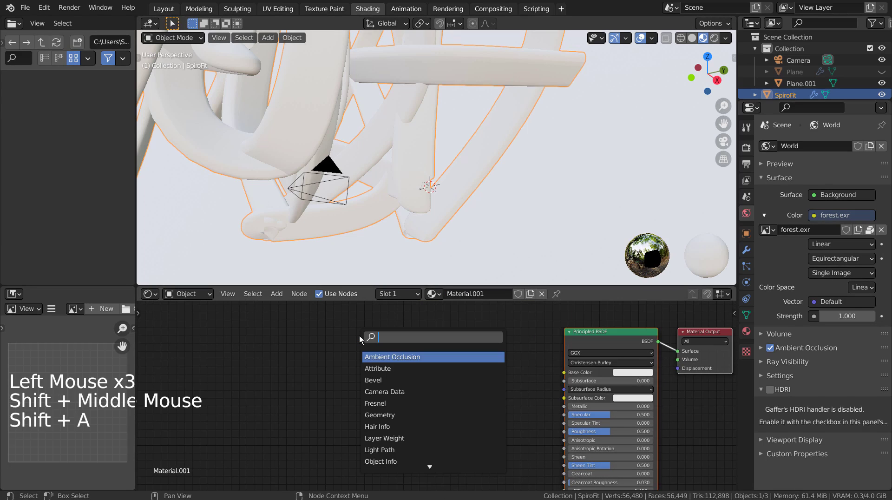
{"action": "type", "text": "col"}
{"action": "key", "text": "Down"}
{"action": "key", "text": "Return"}
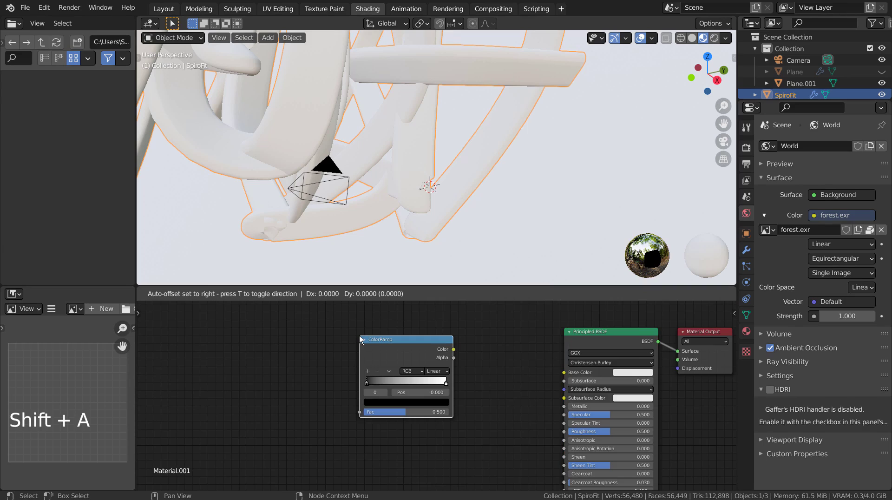
{"action": "left_click", "coordinate": [442, 346]}
Step: Add a Gradient Texture, link its Color to the ColorRamp's Fac, and feed the ramp's Color into the Principled BSDF's Base Color
{"action": "key", "text": "shift+a"}
{"action": "type", "text": "gradien"}
{"action": "key", "text": "Return"}
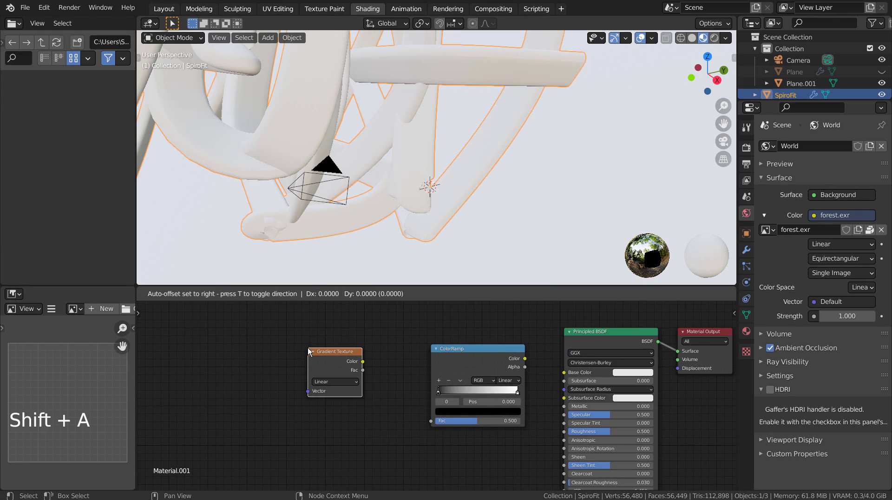
{"action": "left_click", "coordinate": [306, 347]}
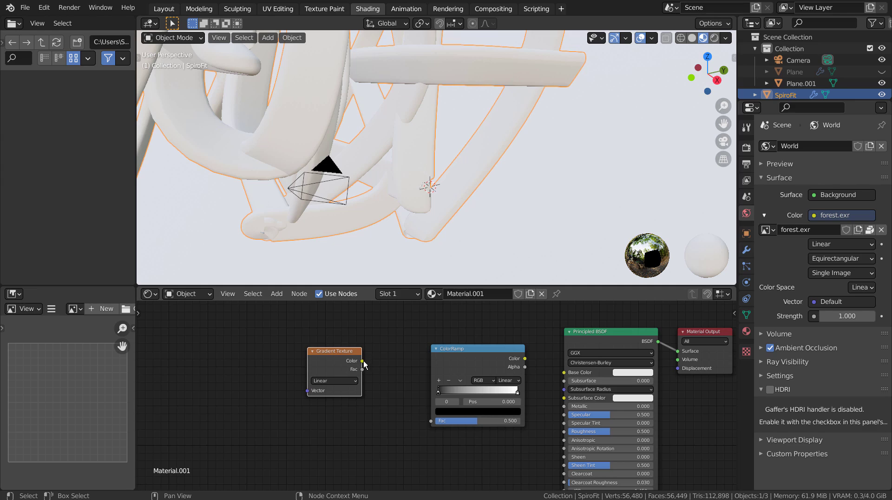
{"action": "left_click_drag", "start_coordinate": [365, 365], "coordinate": [432, 420]}
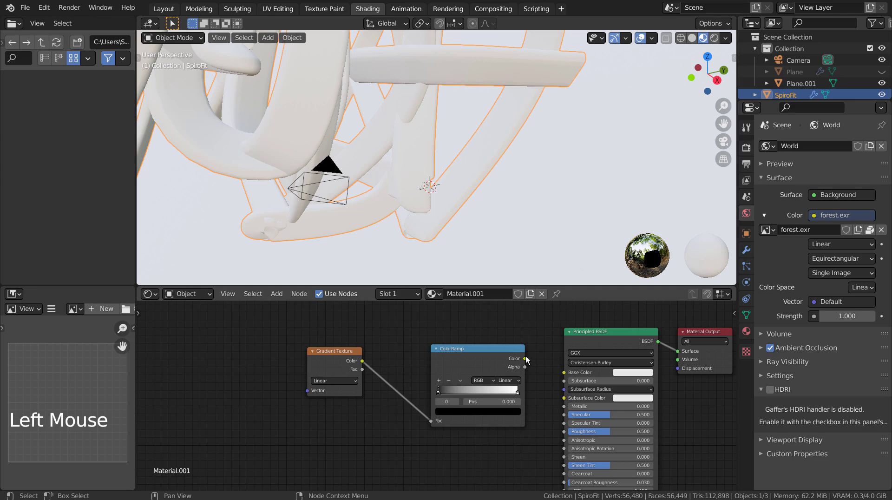
{"action": "left_click_drag", "start_coordinate": [566, 379], "coordinate": [565, 375]}
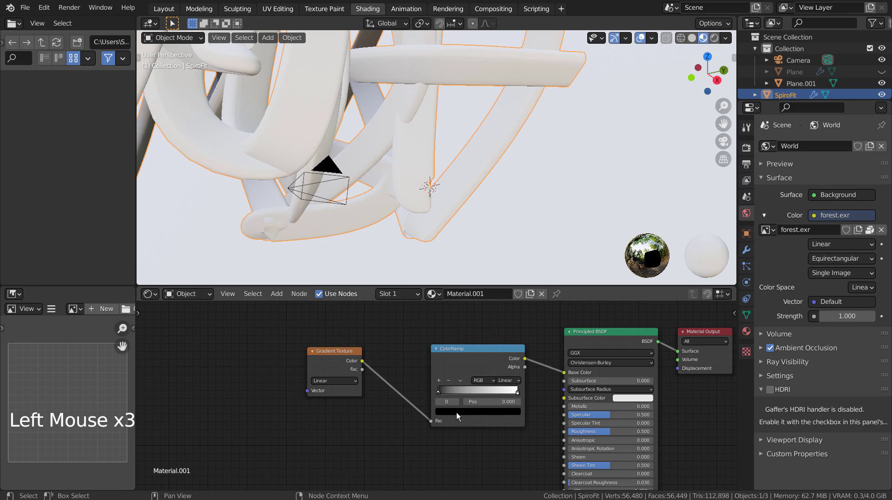
Step: Set the ColorRamp's first stop to green with hue 0.335 and its last stop to blue
{"action": "left_click", "coordinate": [458, 413]}
{"action": "left_click_drag", "start_coordinate": [503, 342], "coordinate": [502, 300]}
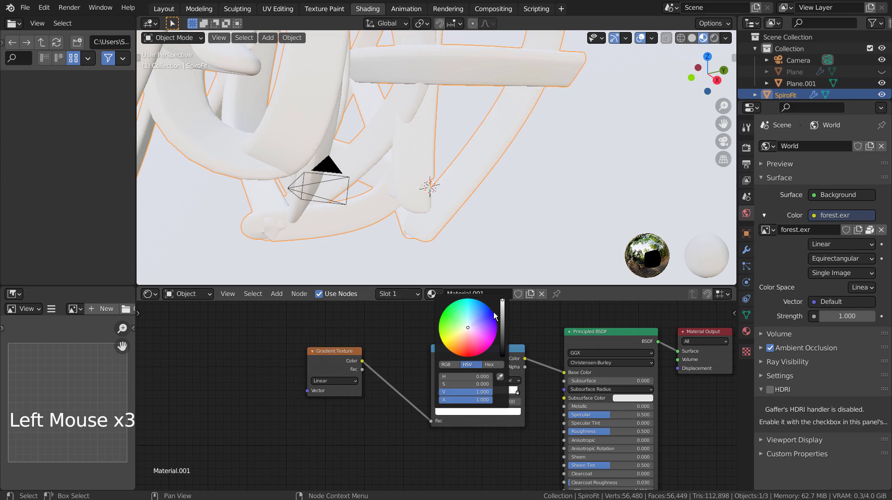
{"action": "left_click", "coordinate": [443, 311]}
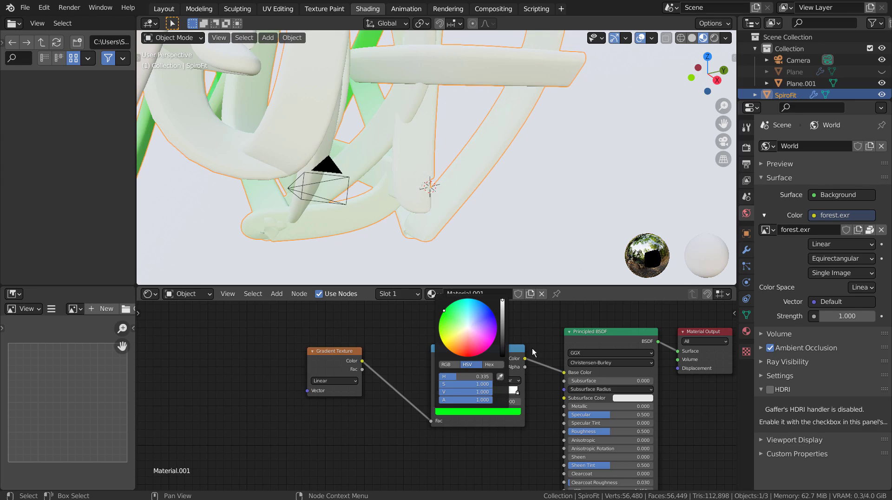
{"action": "left_click", "coordinate": [517, 393]}
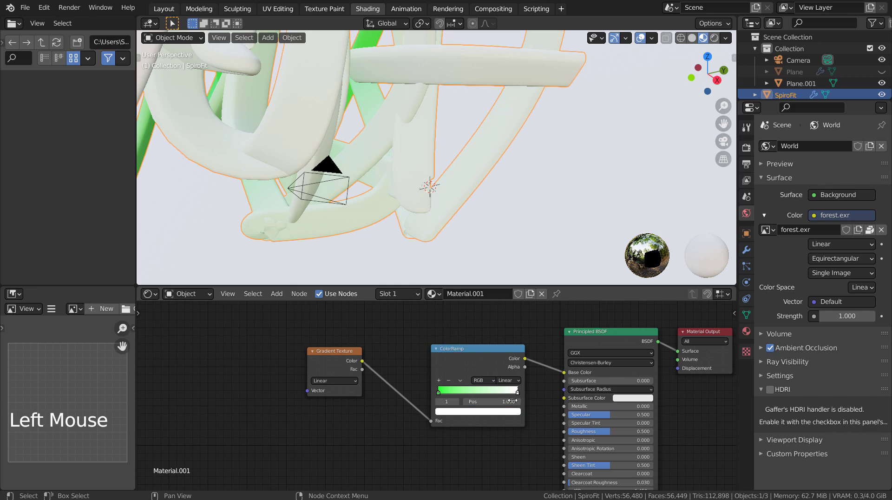
{"action": "left_click", "coordinate": [493, 418]}
{"action": "left_click", "coordinate": [488, 314]}
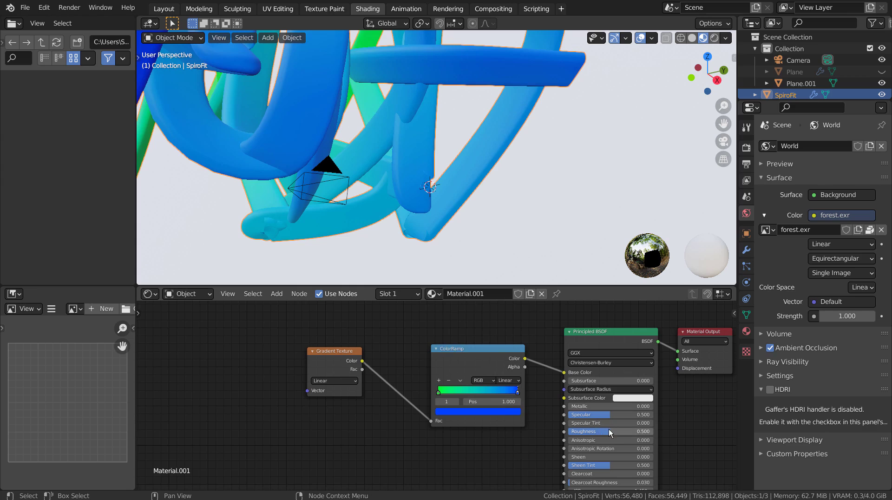
Step: Set the Principled BSDF's Roughness to 0.155 and Transmission to 1.000 for a glossy glass-like look
{"action": "left_click_drag", "start_coordinate": [610, 433], "coordinate": [580, 433]}
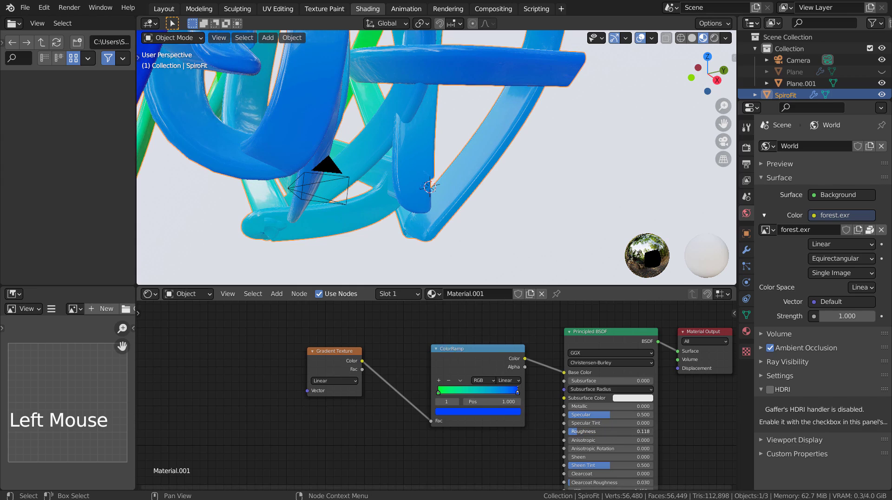
{"action": "scroll", "coordinate": [596, 449], "scroll_direction": "down", "scroll_amount": 3}
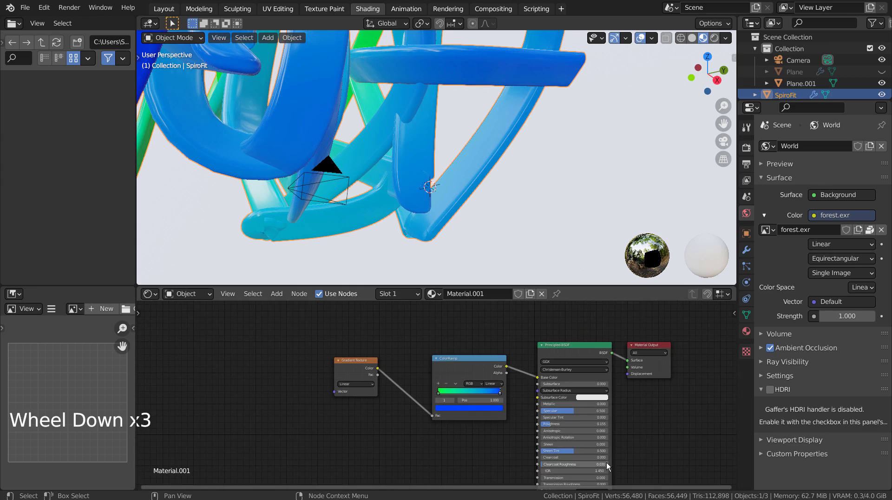
{"action": "middle_click_drag", "start_coordinate": [596, 448], "coordinate": [416, 390], "text": "shift"}
{"action": "scroll", "coordinate": [416, 390], "scroll_direction": "up", "scroll_amount": 8}
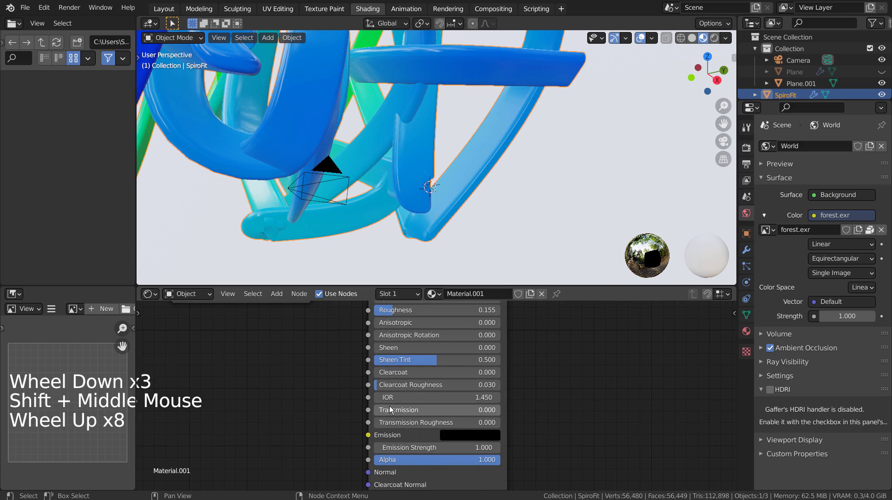
{"action": "left_click_drag", "start_coordinate": [413, 411], "coordinate": [491, 411]}
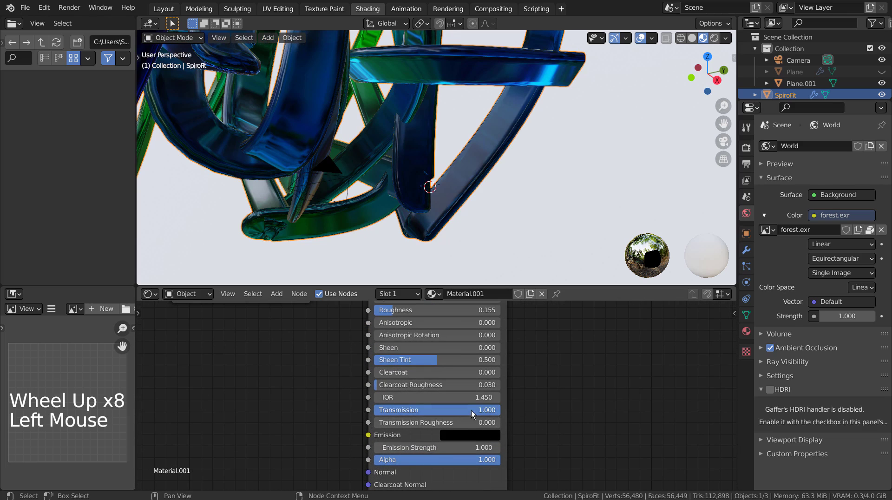
{"action": "scroll", "coordinate": [386, 157], "scroll_direction": "down", "scroll_amount": 5}
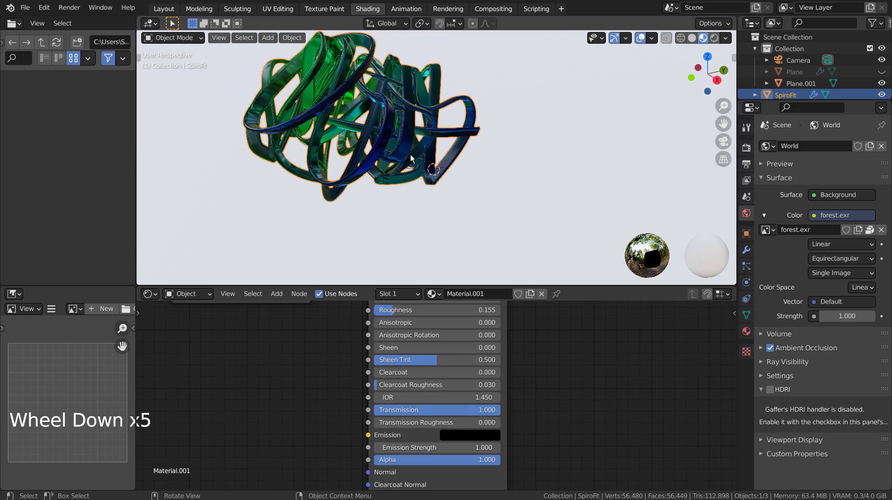
Step: Return to the Layout workspace and display the scene in Material Preview shading from the front view
{"action": "left_click", "coordinate": [160, 9]}
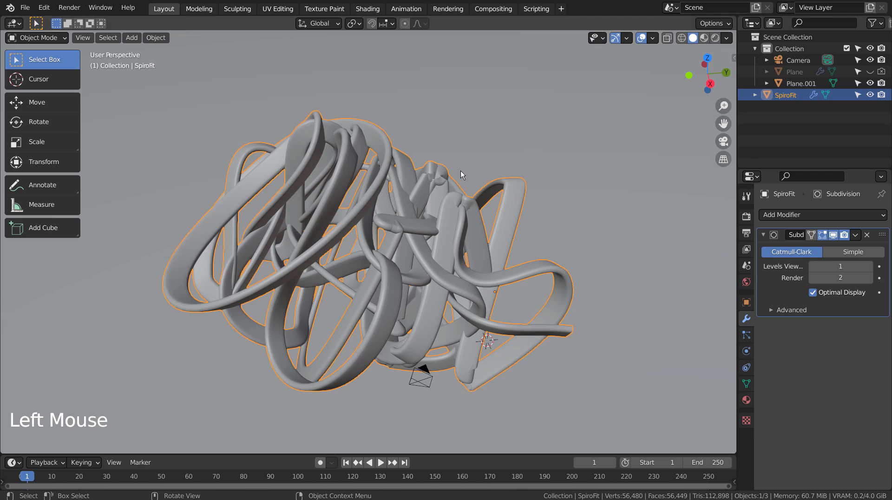
{"action": "left_click", "coordinate": [704, 38]}
{"action": "key", "text": "KP_1"}
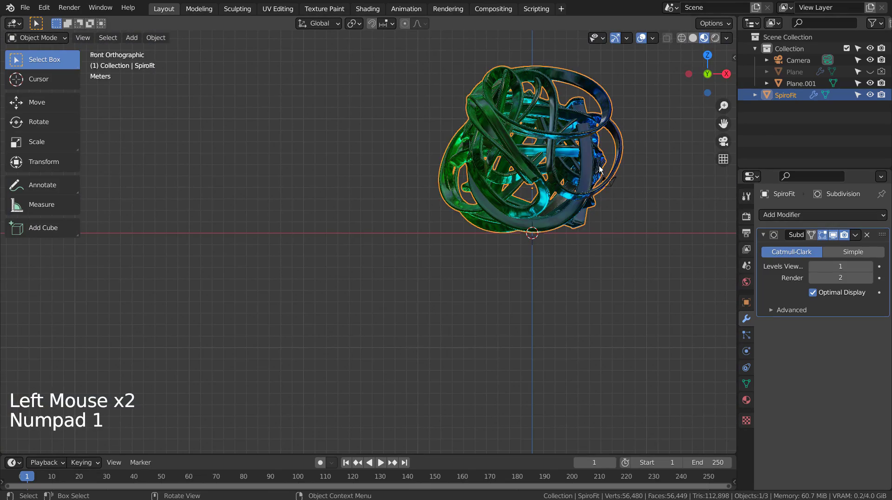
Step: Display the scene in Rendered shading and turn to an angled perspective view of the SpiroFit
{"action": "left_click", "coordinate": [715, 38]}
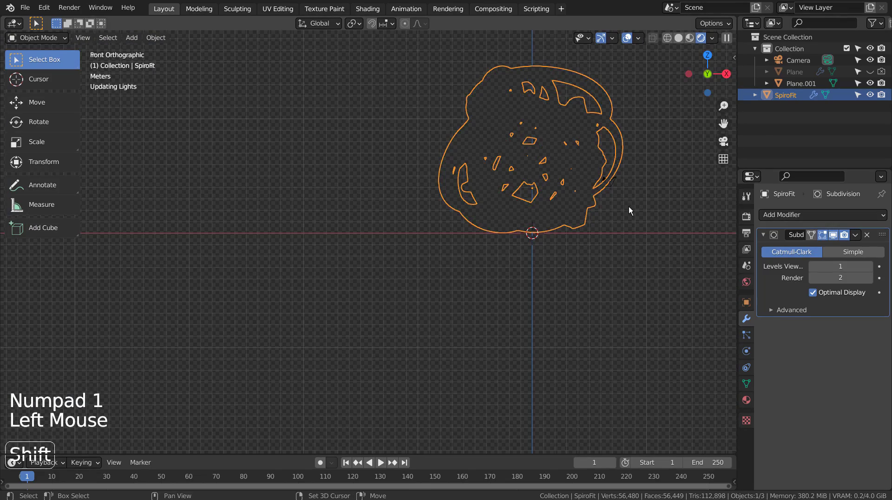
{"action": "middle_click_drag", "start_coordinate": [616, 229], "coordinate": [605, 238], "text": "shift"}
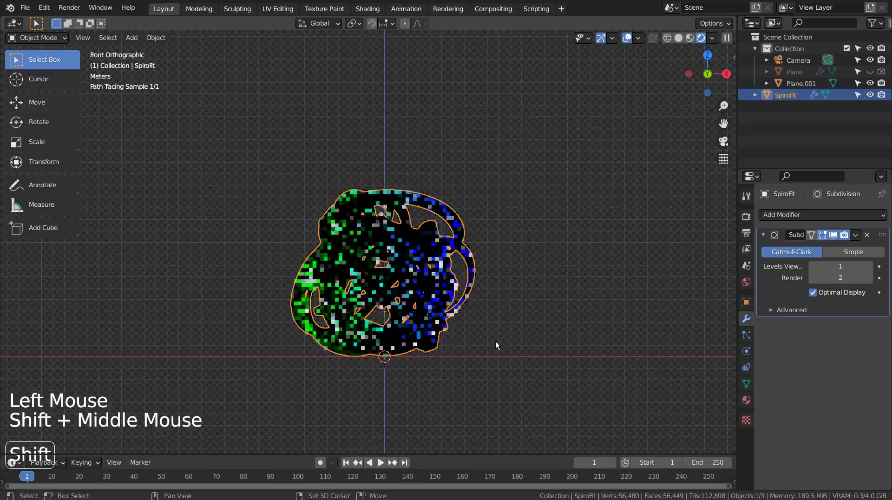
{"action": "middle_click_drag", "start_coordinate": [495, 341], "coordinate": [386, 334]}
{"action": "middle_click_drag", "start_coordinate": [534, 326], "coordinate": [567, 341], "text": "shift"}
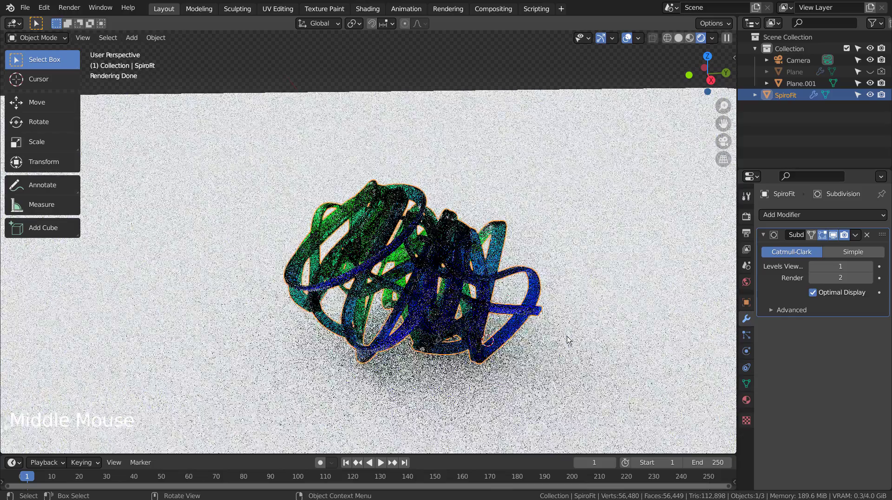
Step: Align the camera to the current view and fly it into place to frame the SpiroFit
{"action": "key", "text": "ctrl+alt+KP_0"}
{"action": "key", "text": "shift+grave"}
{"action": "mouse_move", "coordinate": [368, 242]}
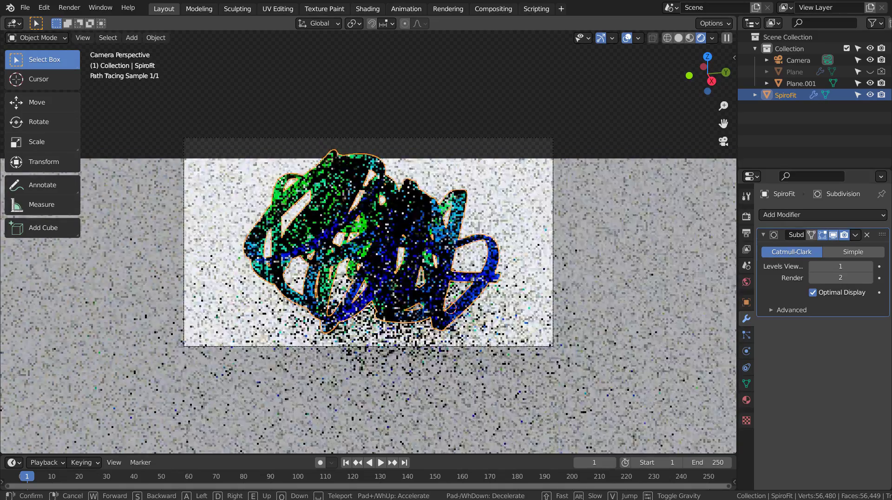
{"action": "left_click", "coordinate": [368, 242]}
{"action": "left_click", "coordinate": [654, 269]}
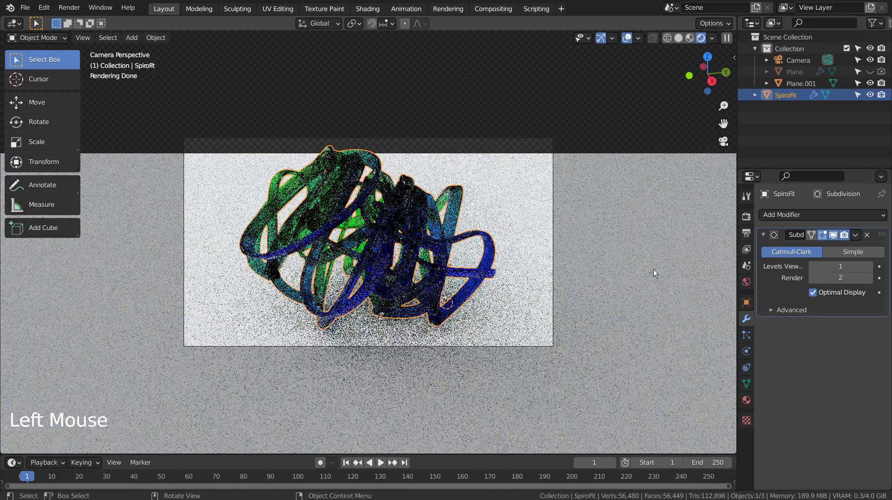
Step: Set the camera's Clip End to 1111 m so the floor plane is not cut off
{"action": "left_click", "coordinate": [794, 61]}
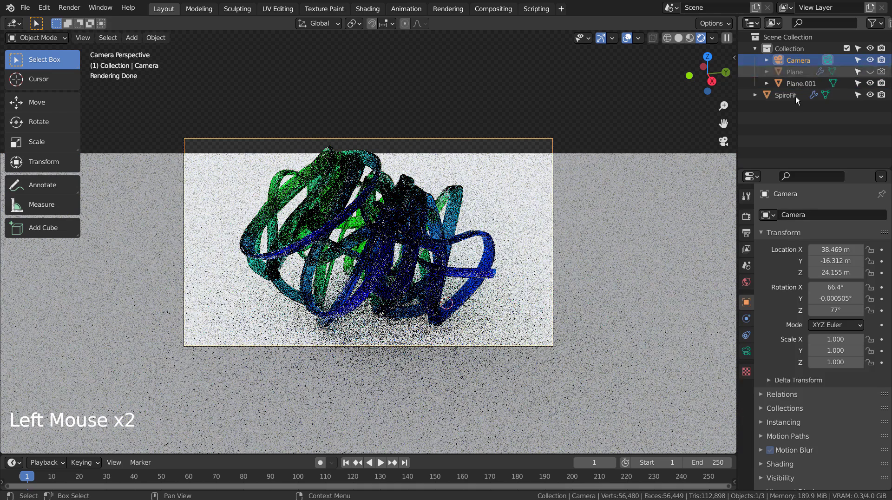
{"action": "left_click", "coordinate": [746, 352]}
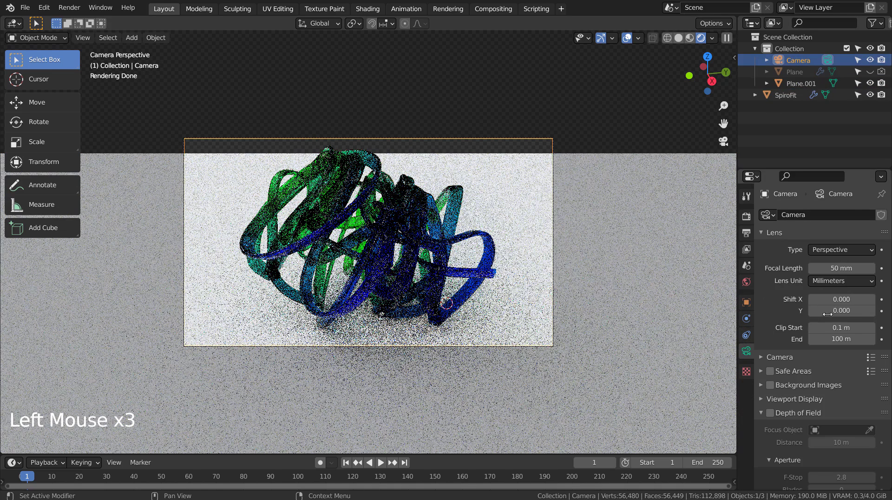
{"action": "type", "text": "111"}
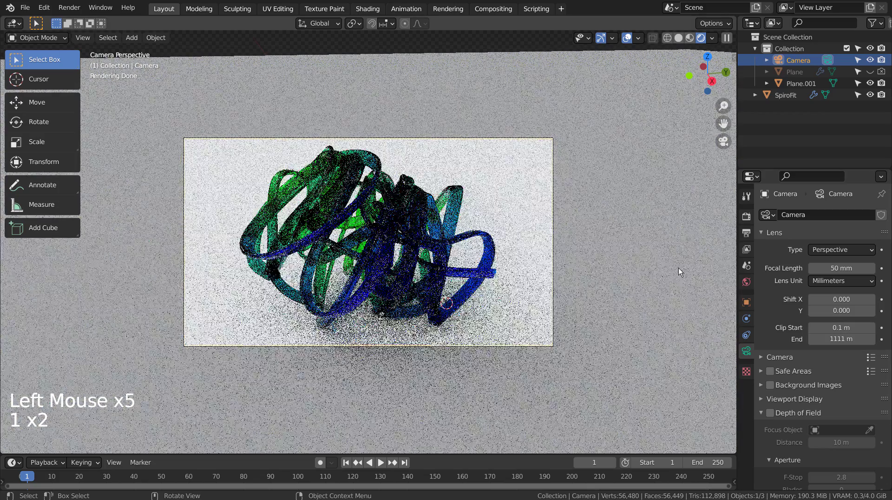
{"action": "left_click", "coordinate": [667, 268]}
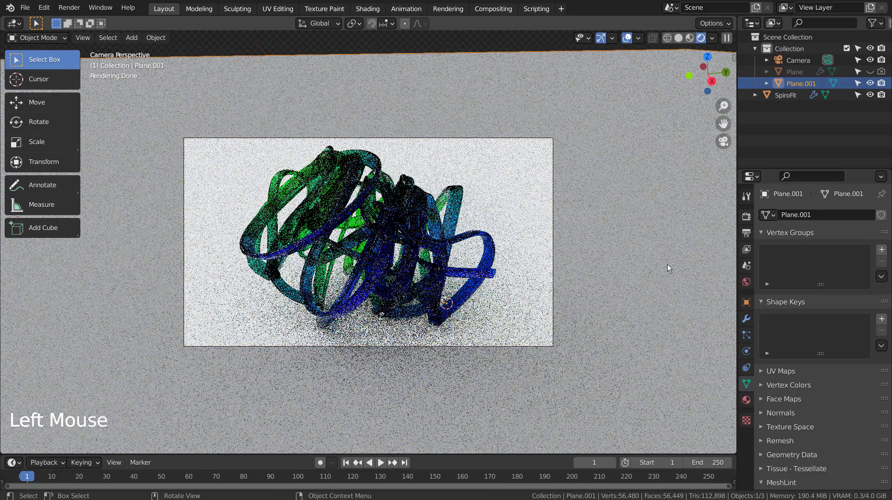
Step: Switch to Material Preview shading and fly the camera slightly to refine the framing of the SpiroFit
{"action": "left_click", "coordinate": [690, 38]}
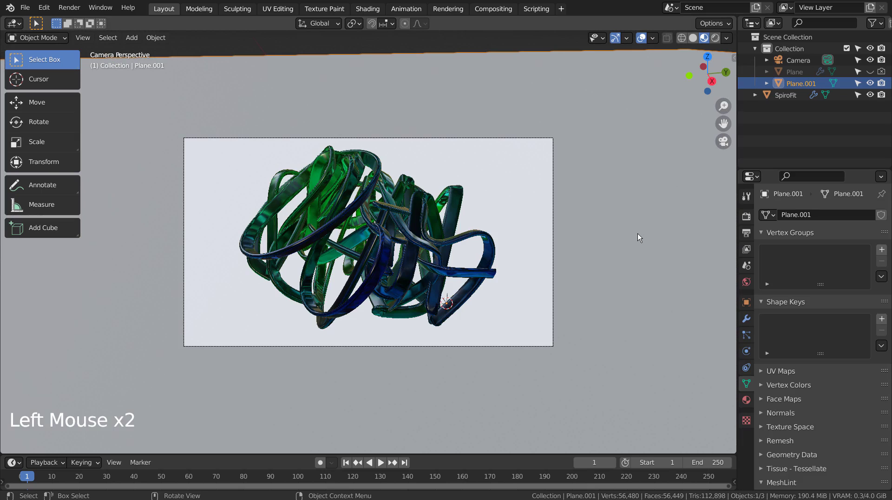
{"action": "key", "text": "shift+grave"}
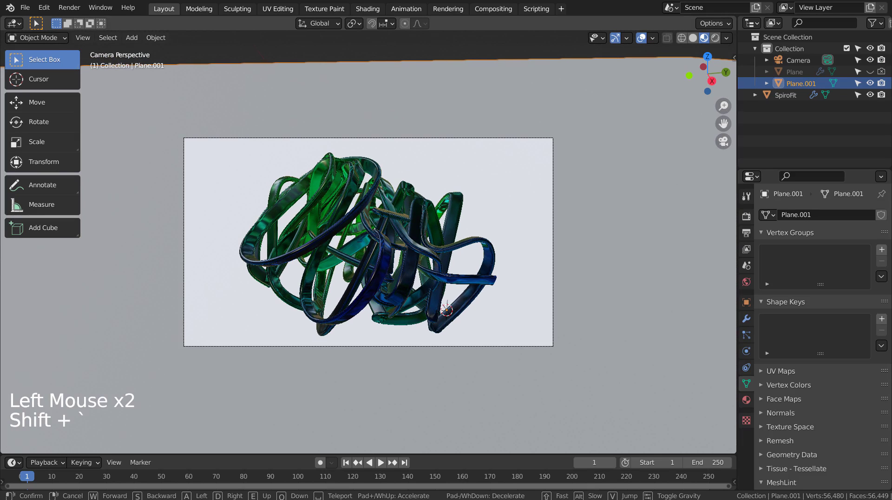
{"action": "left_click", "coordinate": [371, 246]}
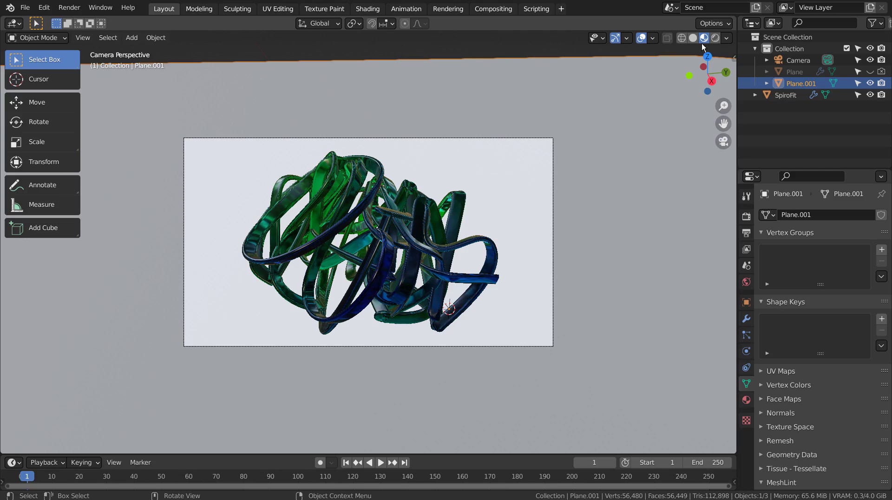
Step: Return to Rendered shading and replace the World background's color input with a Sky Texture
{"action": "left_click", "coordinate": [715, 38]}
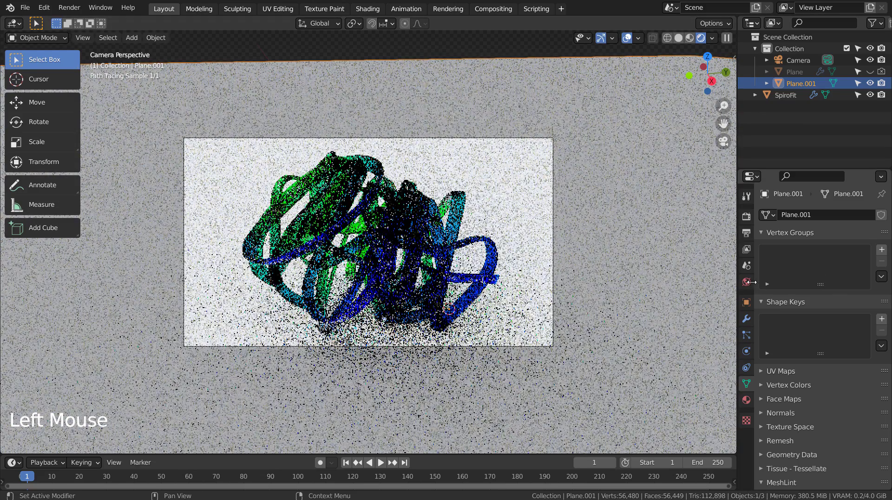
{"action": "left_click", "coordinate": [746, 282]}
{"action": "left_click", "coordinate": [816, 284]}
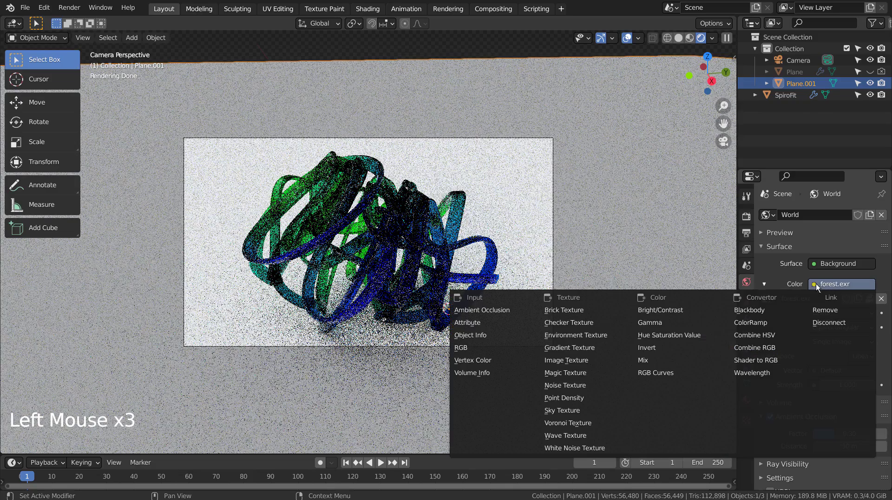
{"action": "left_click", "coordinate": [585, 410]}
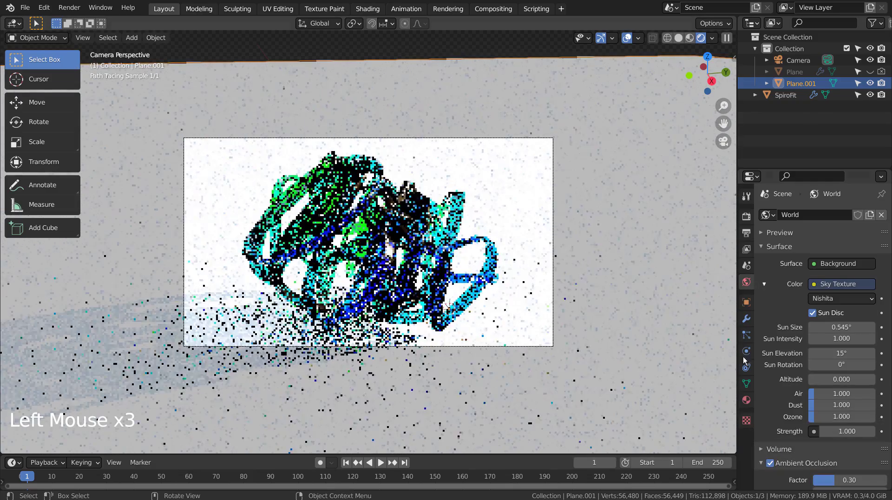
Step: Set the Sky Texture's Sun Intensity to 0.3 and the World background Strength to 0.3
{"action": "left_click", "coordinate": [842, 338]}
{"action": "type", "text": "0.3"}
{"action": "key", "text": "Return"}
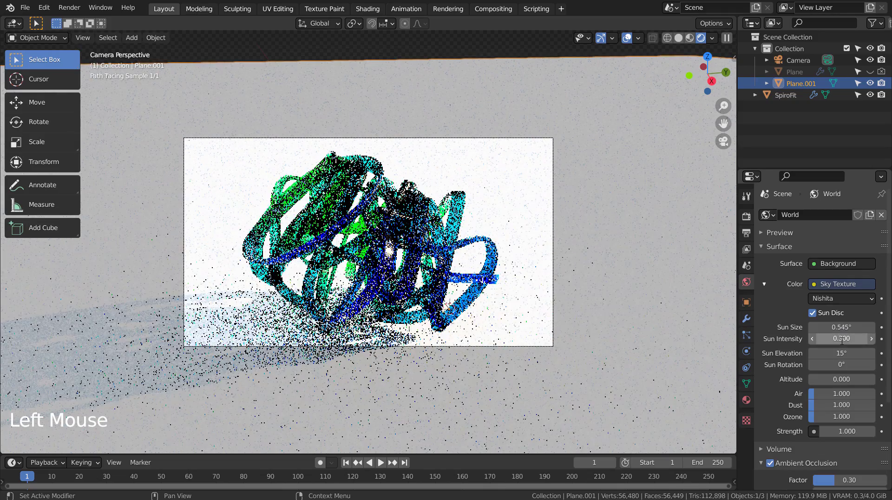
{"action": "left_click", "coordinate": [839, 431]}
{"action": "type", "text": "0.3"}
{"action": "key", "text": "Return"}
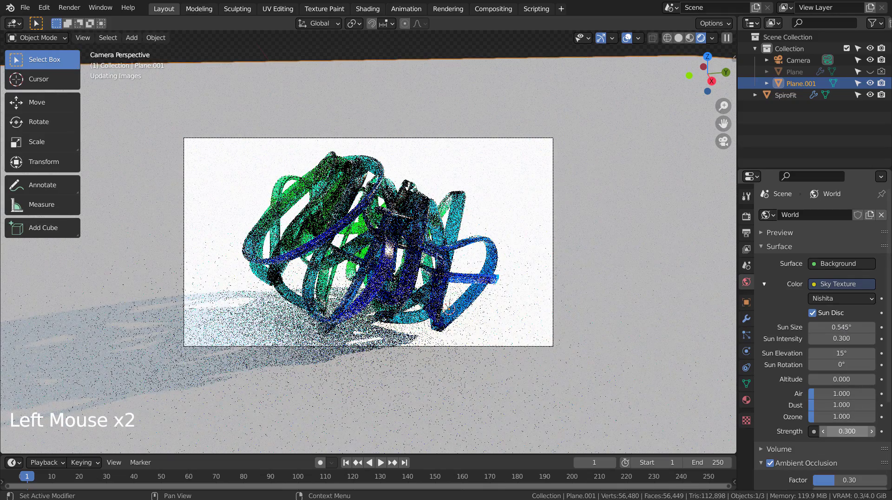
Step: Set the Sky Texture's Sun Elevation to 45° and its Sun Rotation to 90°
{"action": "left_click", "coordinate": [853, 354]}
{"action": "type", "text": "45"}
{"action": "key", "text": "Return"}
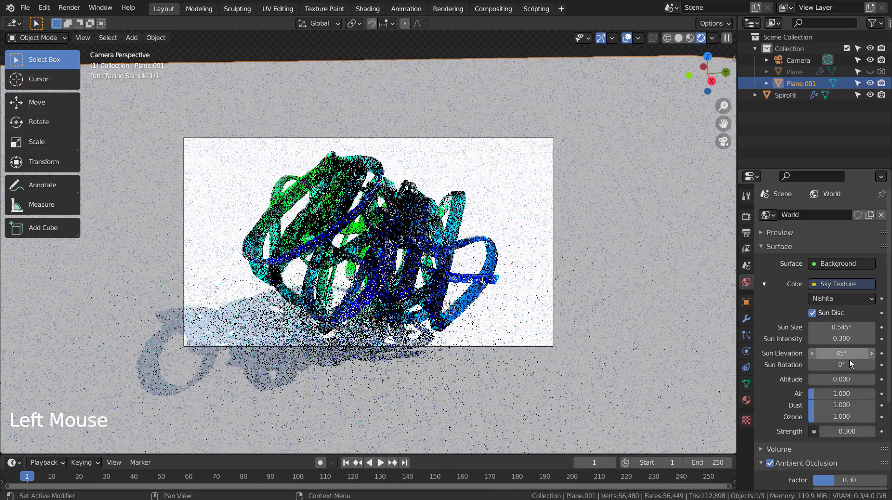
{"action": "double_click", "coordinate": [851, 364]}
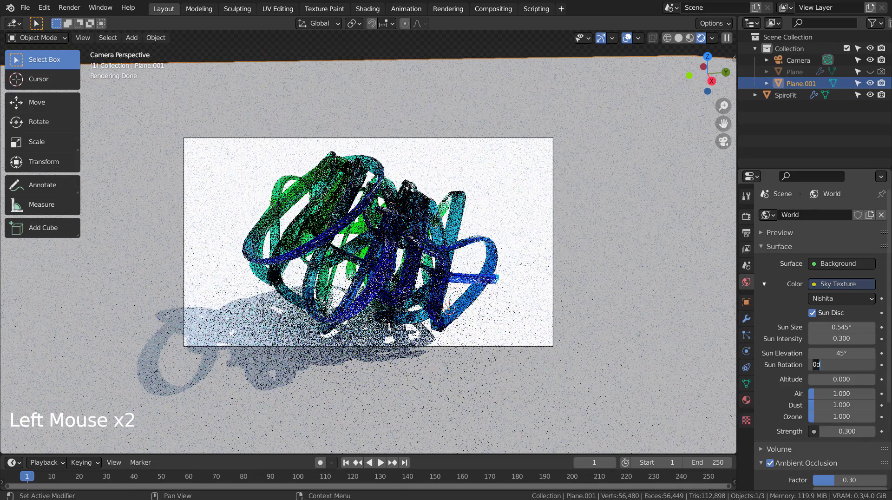
{"action": "type", "text": "90"}
{"action": "key", "text": "Return"}
Step: Try Sun Rotation values of 180° and 270° on the sky and set it back to 90°
{"action": "left_click", "coordinate": [842, 365]}
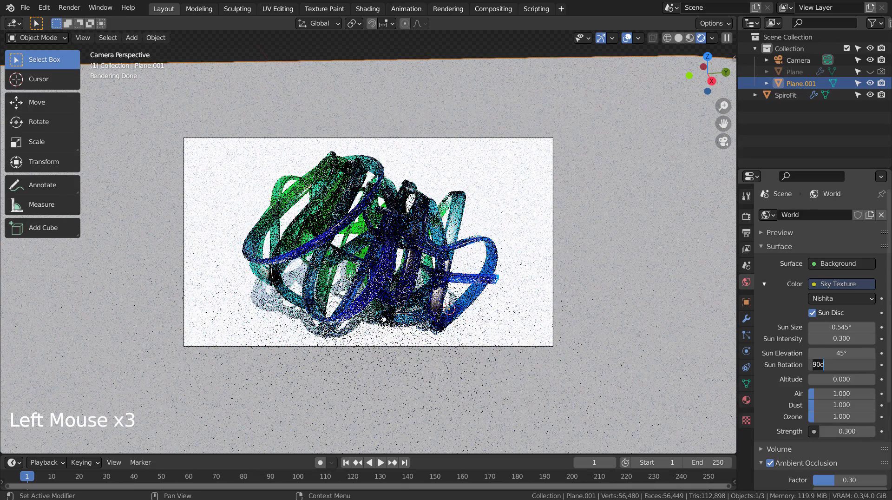
{"action": "type", "text": "180"}
{"action": "key", "text": "Return"}
{"action": "left_click", "coordinate": [852, 362]}
{"action": "type", "text": "270"}
{"action": "key", "text": "Return"}
{"action": "double_click", "coordinate": [842, 365]}
{"action": "type", "text": "90"}
{"action": "key", "text": "Return"}
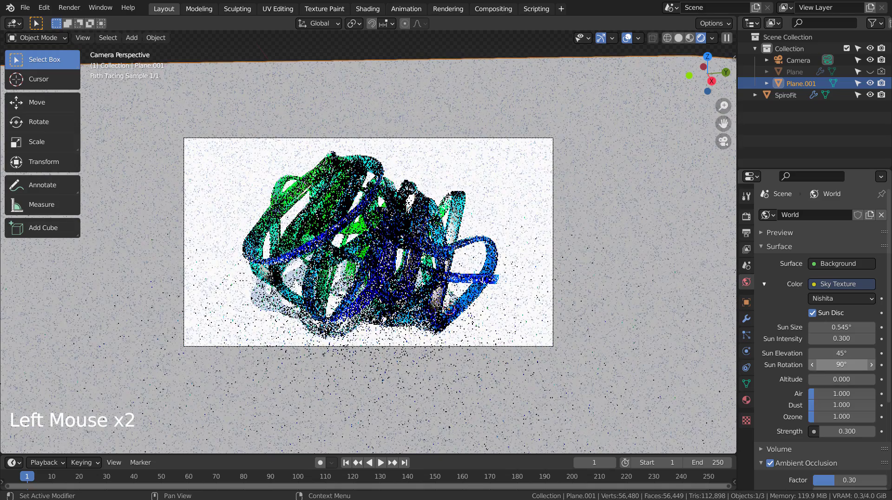
Step: Try a Sun Rotation of 0° to compare the shadow and set it back to 90°
{"action": "left_click", "coordinate": [841, 364]}
{"action": "type", "text": "0"}
{"action": "key", "text": "Return"}
{"action": "left_click", "coordinate": [841, 364]}
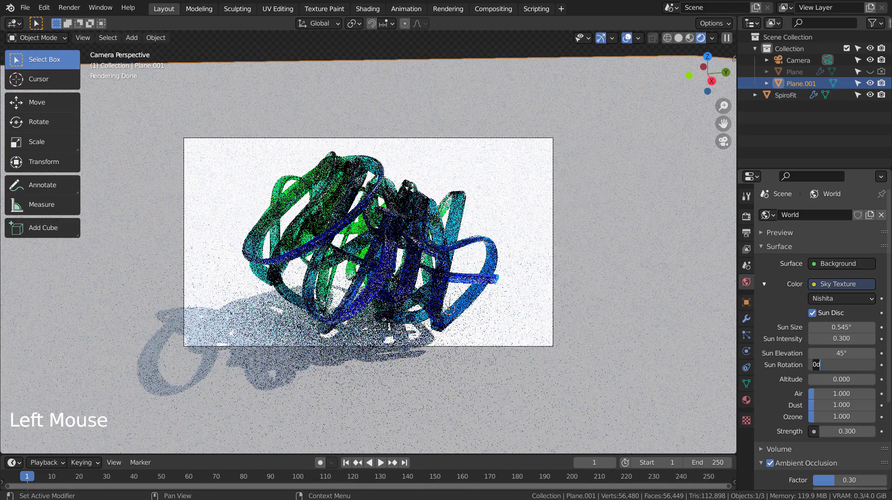
{"action": "type", "text": "90"}
{"action": "key", "text": "Return"}
{"action": "left_click", "coordinate": [586, 279]}
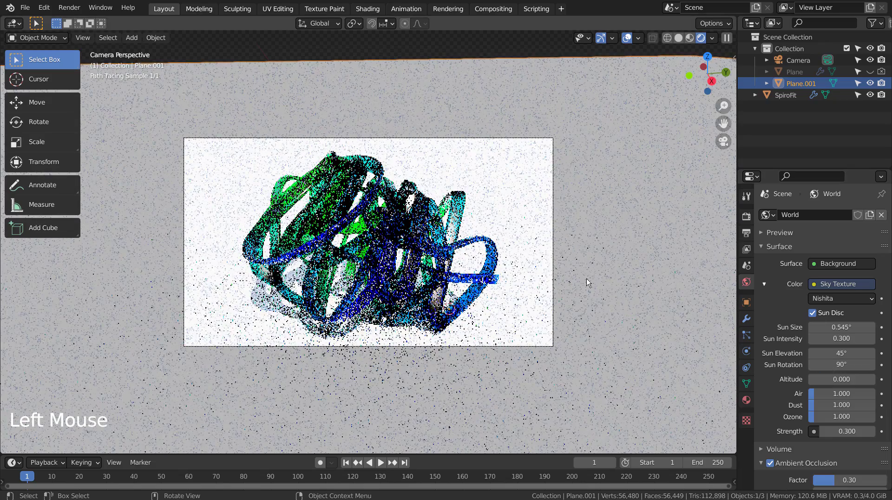
Step: Create a new material on the floor plane and give it a light blue Base Color
{"action": "left_click", "coordinate": [747, 217]}
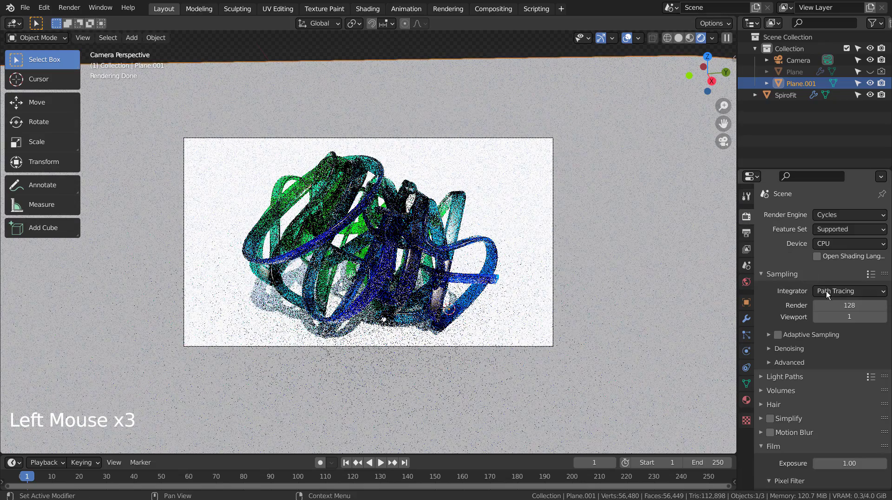
{"action": "left_click", "coordinate": [747, 399]}
{"action": "left_click", "coordinate": [823, 251]}
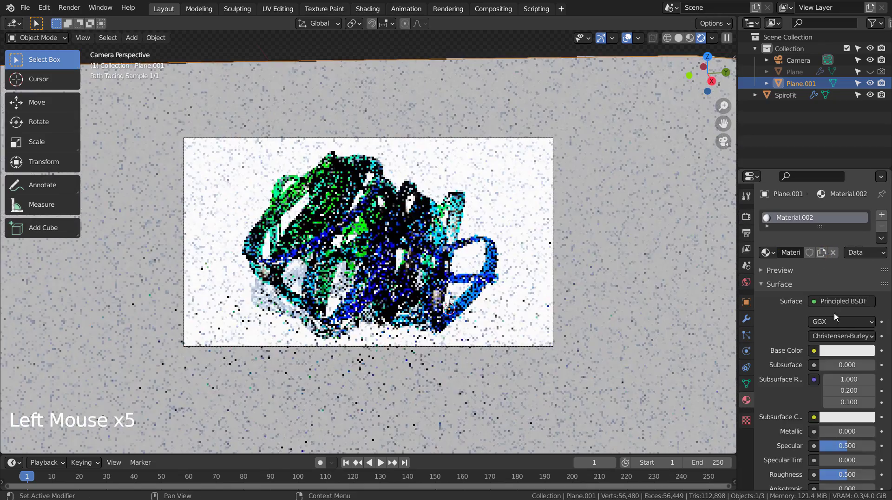
{"action": "left_click", "coordinate": [845, 354]}
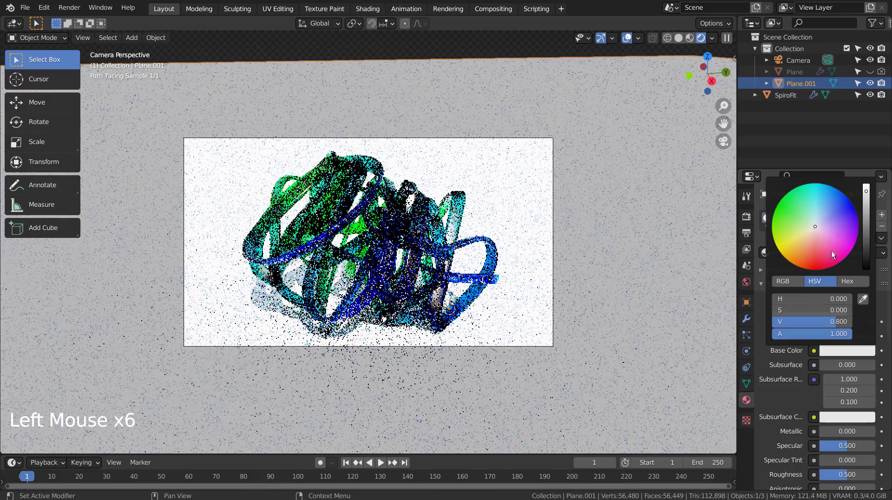
{"action": "left_click", "coordinate": [822, 207]}
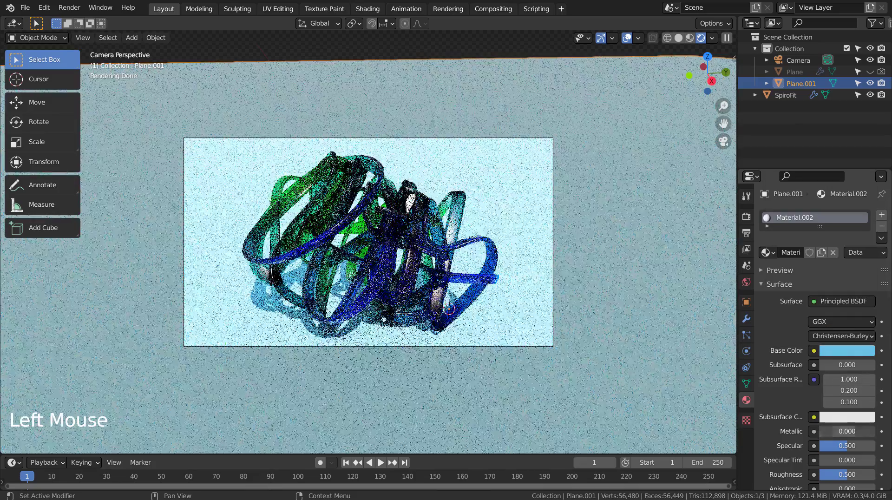
Step: Set the floor material's Metallic to 0.959 and Roughness to 0.145 for a reflective surface
{"action": "left_click_drag", "start_coordinate": [827, 432], "coordinate": [869, 431]}
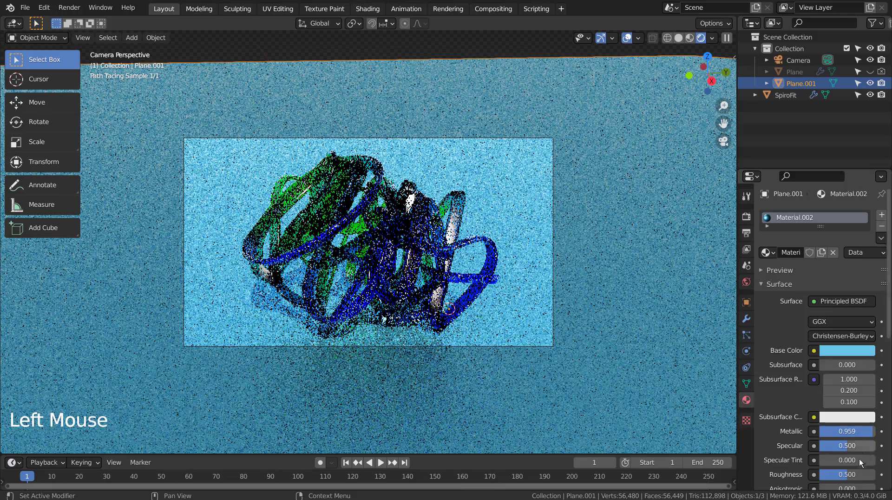
{"action": "left_click_drag", "start_coordinate": [856, 475], "coordinate": [835, 474]}
{"action": "double_click", "coordinate": [836, 475]}
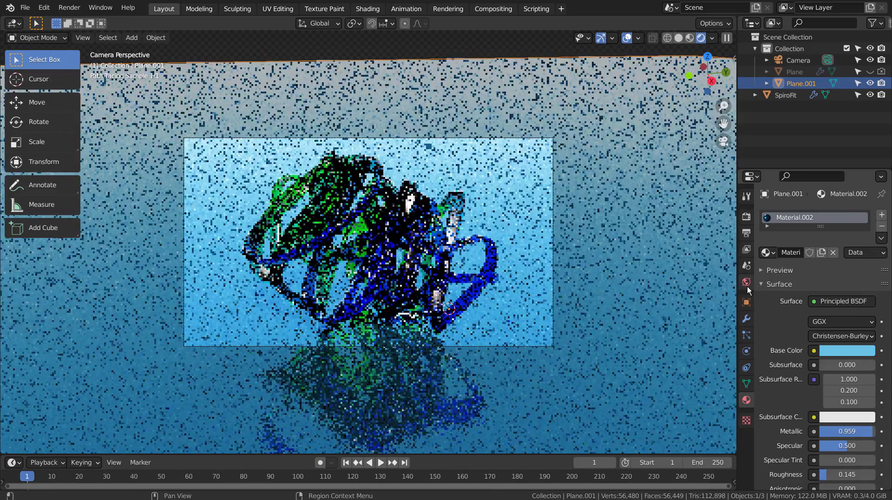
Step: Try a Sun Rotation of 0° for the World sky and settle on 180°
{"action": "left_click", "coordinate": [747, 281]}
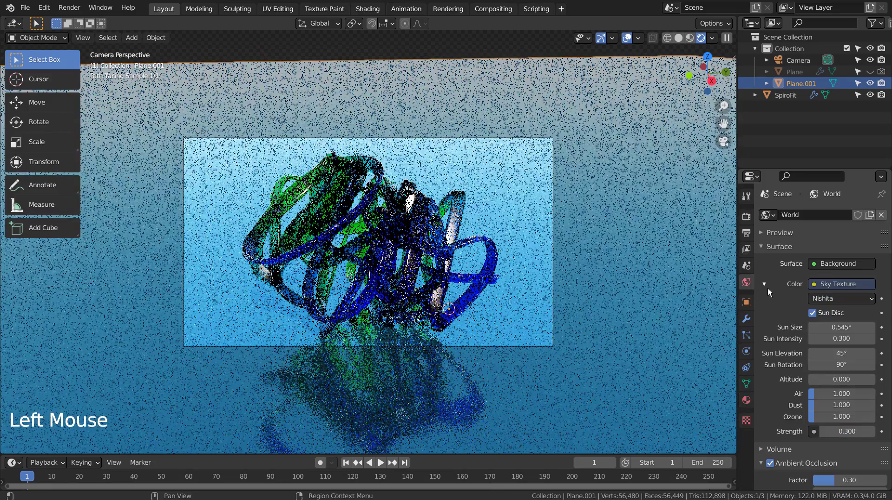
{"action": "double_click", "coordinate": [850, 365]}
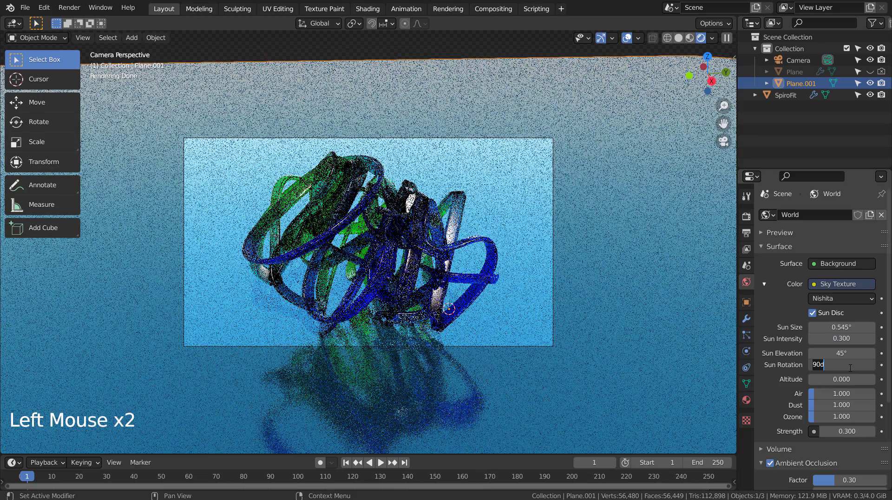
{"action": "type", "text": "0"}
{"action": "key", "text": "Return"}
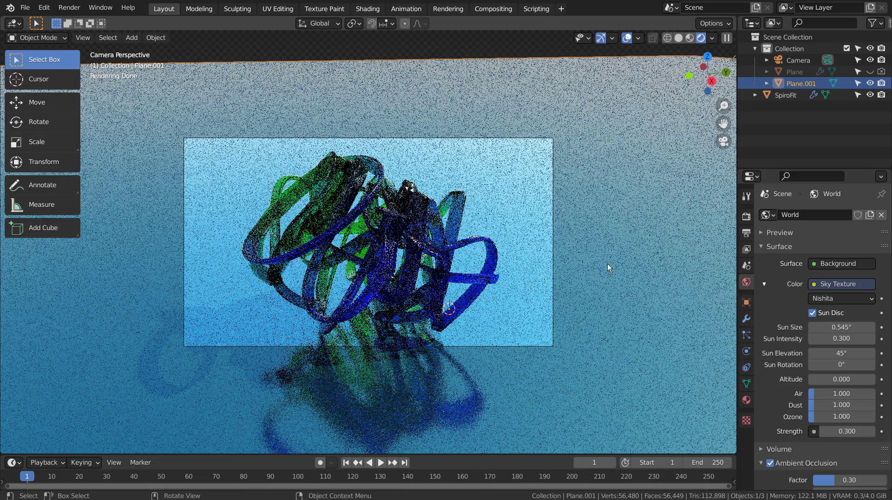
{"action": "left_click", "coordinate": [848, 364]}
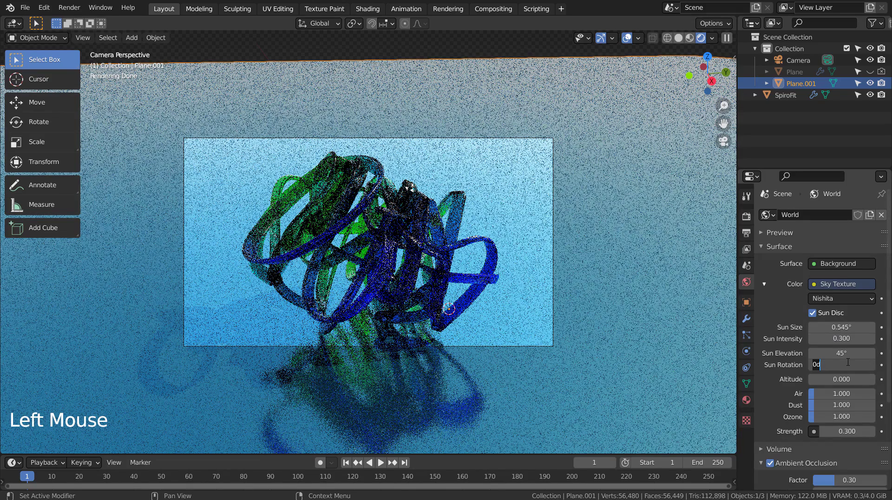
{"action": "type", "text": "180"}
{"action": "key", "text": "Return"}
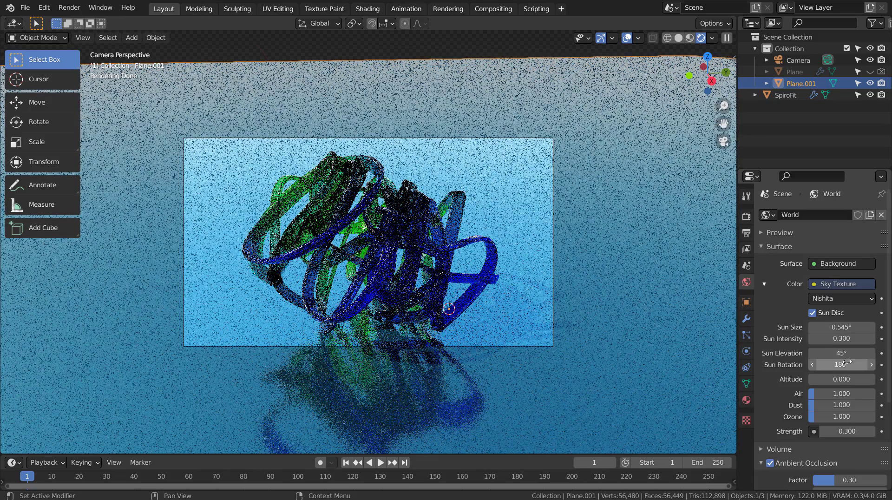
Step: Set the Sun Intensity of the World's Sky Texture to 1.000
{"action": "left_click_drag", "start_coordinate": [842, 338], "coordinate": [843, 339]}
{"action": "double_click", "coordinate": [843, 338]}
Step: Try a World background Strength of 0.5 and set it back to 0.3
{"action": "left_click", "coordinate": [865, 431]}
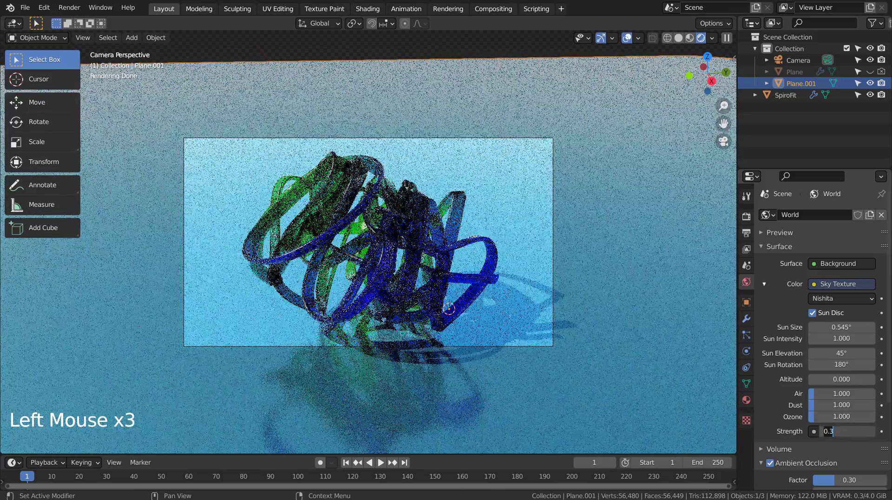
{"action": "key", "text": "BackSpace"}
{"action": "type", "text": "5"}
{"action": "key", "text": "Return"}
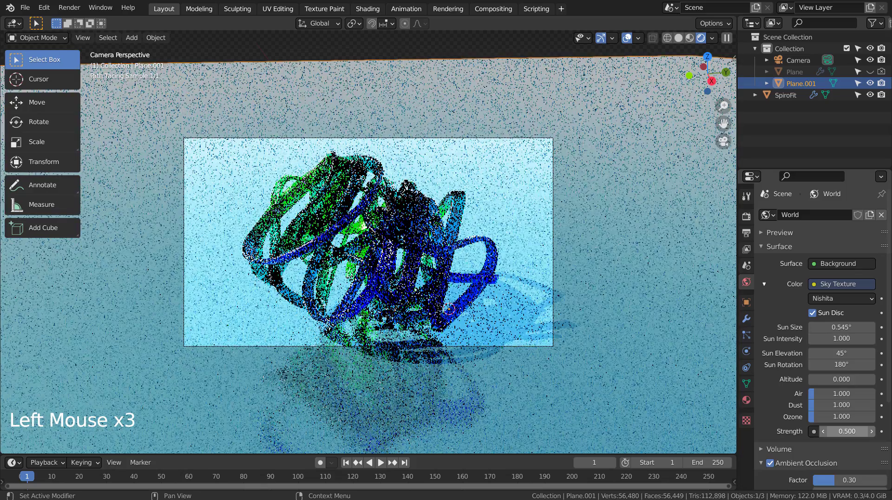
{"action": "left_click", "coordinate": [842, 433]}
{"action": "key", "text": "BackSpace"}
{"action": "type", "text": "3"}
{"action": "key", "text": "Return"}
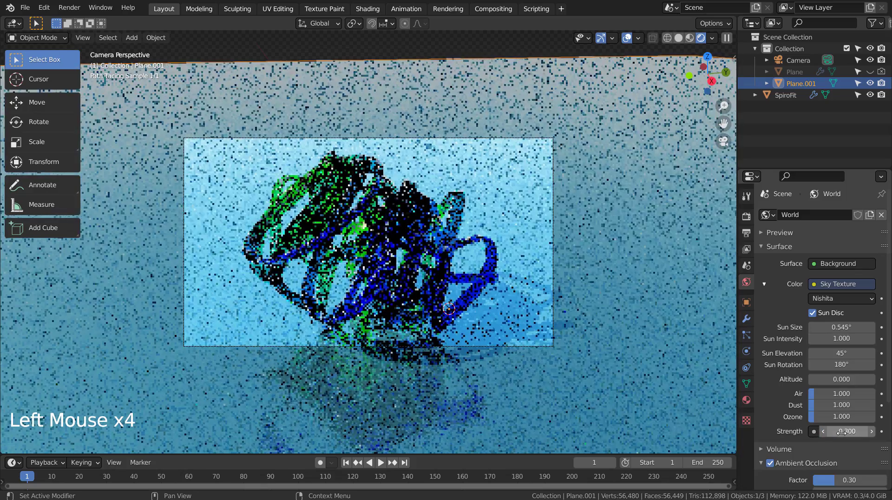
Step: Set the Cycles viewport samples to 5 for a cleaner preview
{"action": "left_click", "coordinate": [746, 216]}
{"action": "left_click", "coordinate": [819, 317]}
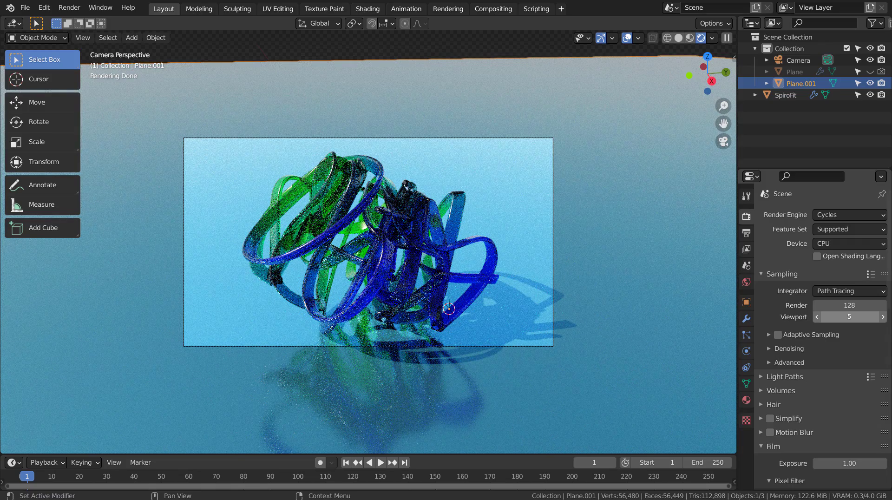
{"action": "left_click", "coordinate": [606, 261]}
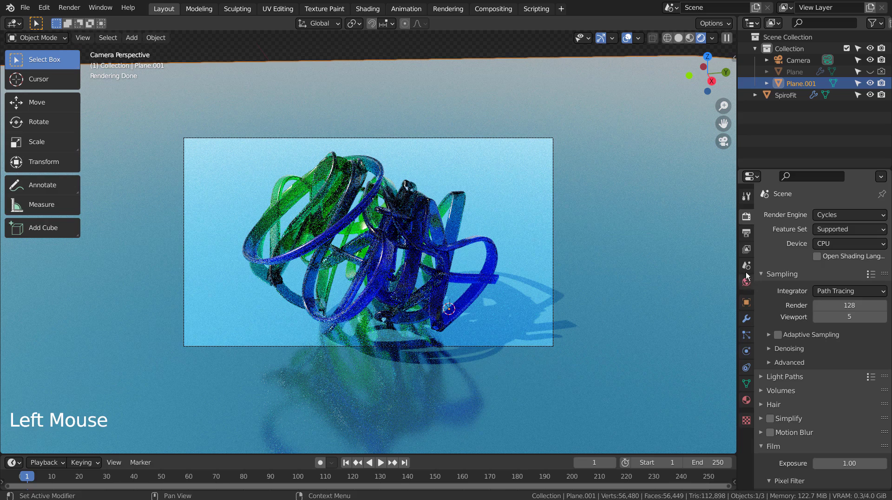
Step: Change the floor plane material's Base Color to a more violet-leaning medium blue
{"action": "left_click", "coordinate": [746, 400]}
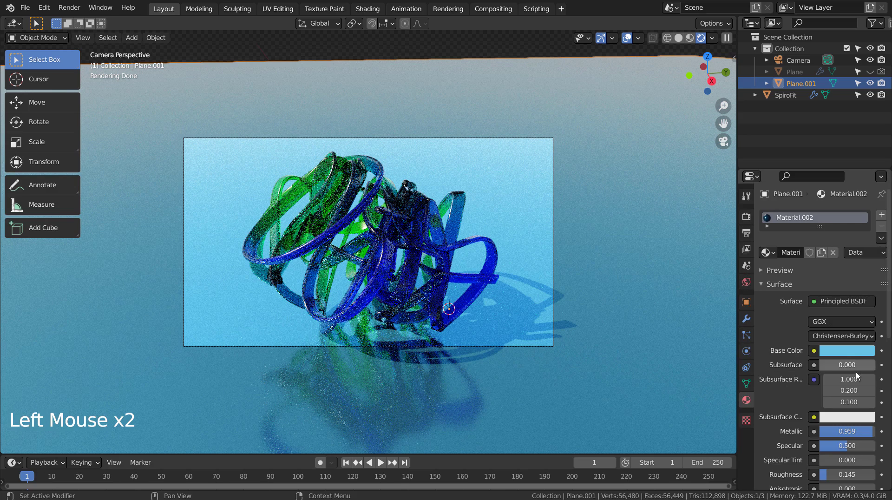
{"action": "left_click", "coordinate": [842, 350]}
{"action": "mouse_move", "coordinate": [836, 199]}
{"action": "left_mouse_down"}
{"action": "mouse_move", "coordinate": [829, 194]}
{"action": "mouse_move", "coordinate": [829, 218]}
{"action": "mouse_move", "coordinate": [822, 217]}
{"action": "left_mouse_up"}
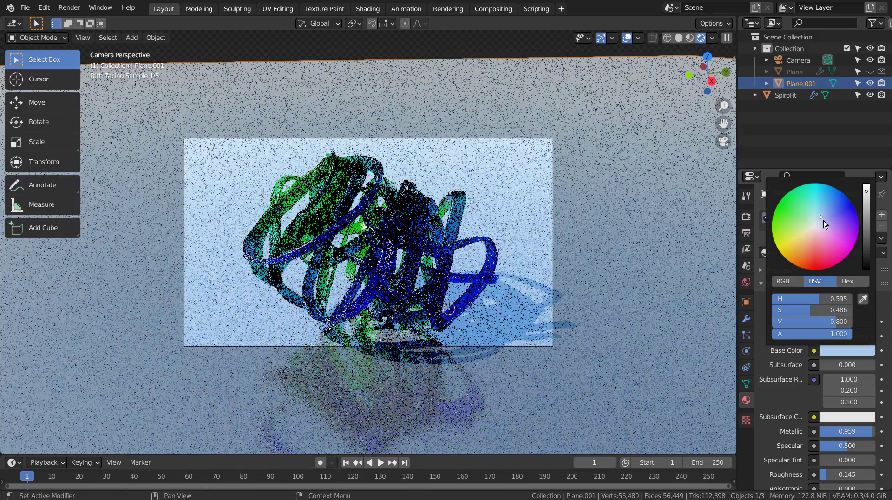
{"action": "left_click", "coordinate": [827, 210]}
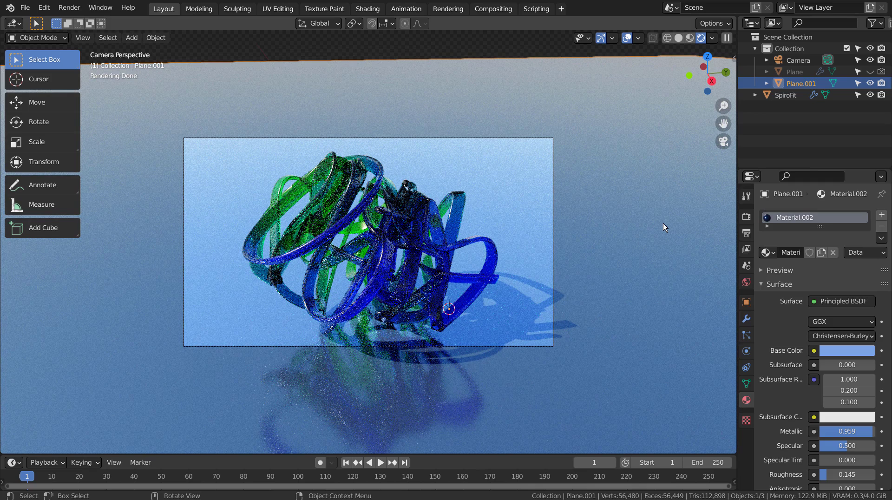
Step: Toggle Use Nodes for the scene's compositor and return to the 3D layout workspace
{"action": "left_click", "coordinate": [488, 9]}
{"action": "left_click", "coordinate": [125, 22]}
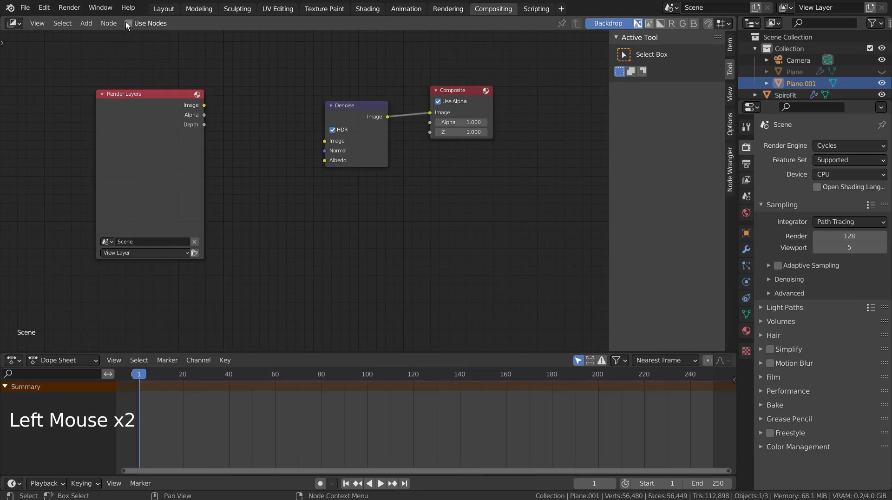
{"action": "left_click", "coordinate": [164, 9]}
Step: Set the Cycles samples to 32 for the final render and 1 for the viewport
{"action": "left_click", "coordinate": [747, 216]}
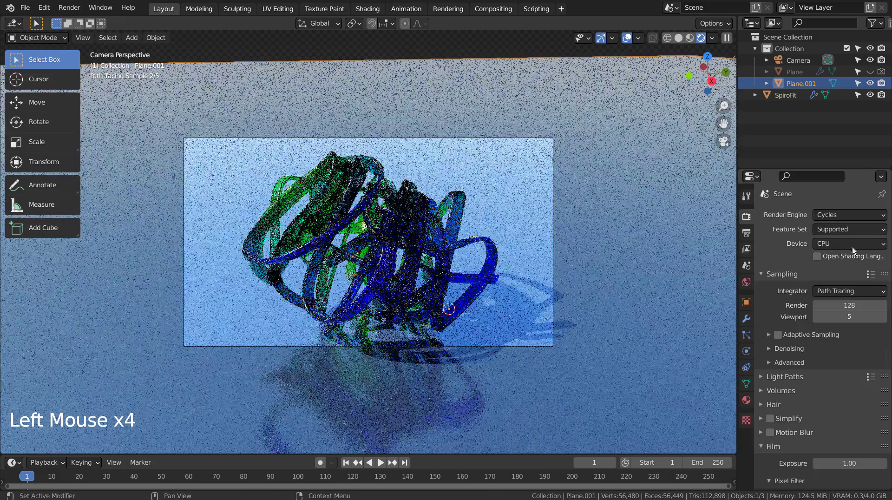
{"action": "left_click", "coordinate": [852, 305]}
{"action": "type", "text": "32"}
{"action": "key", "text": "Tab"}
{"action": "type", "text": "1"}
{"action": "left_click", "coordinate": [620, 102]}
Step: Save the file and start rendering the image with the viewport in solid shading
{"action": "left_click", "coordinate": [679, 37]}
{"action": "left_click", "coordinate": [620, 113]}
{"action": "key", "text": "ctrl+s"}
{"action": "key", "text": "F12"}
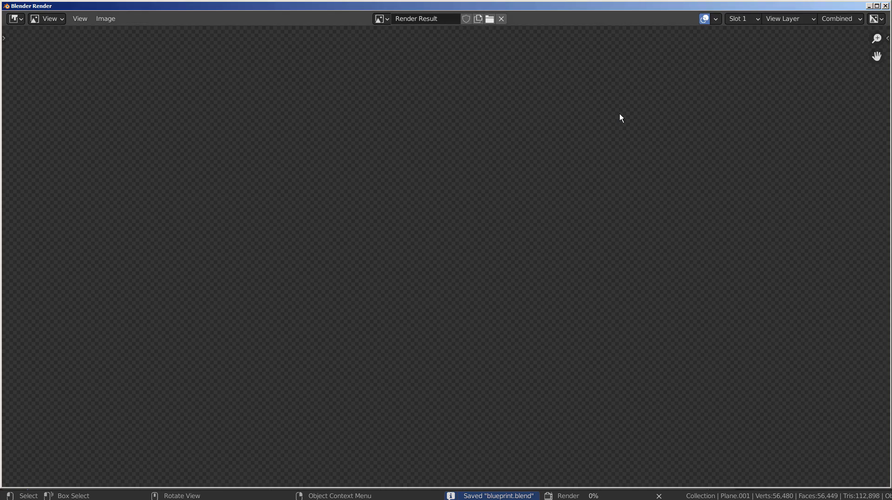